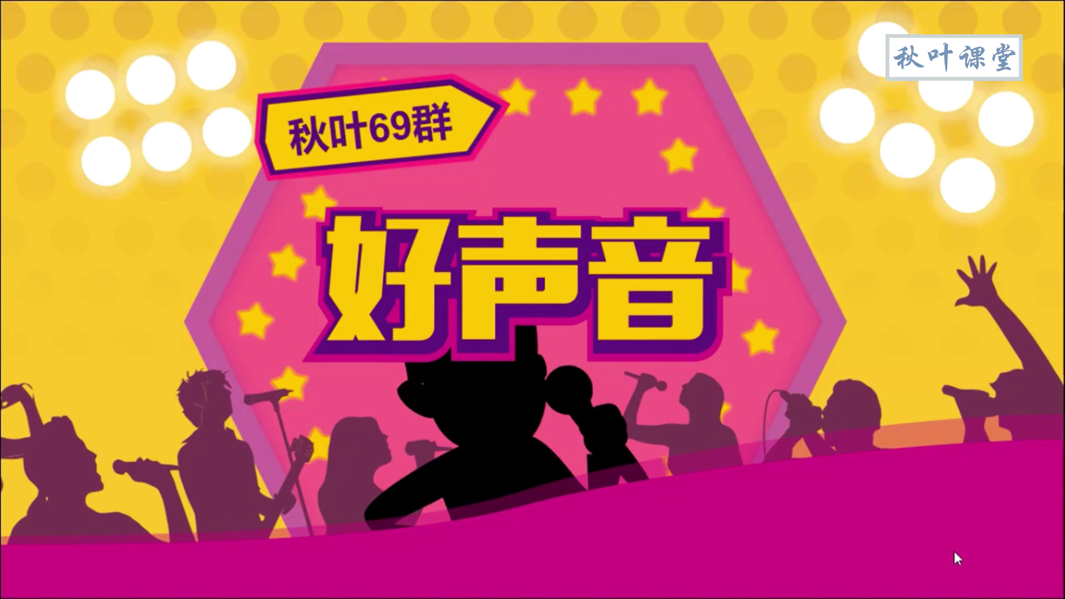
# Finish the intro slides to reach the 案例 sheet of S07-1 练习材料-比赛计分.xlsx.
pyautogui.click(958, 559)
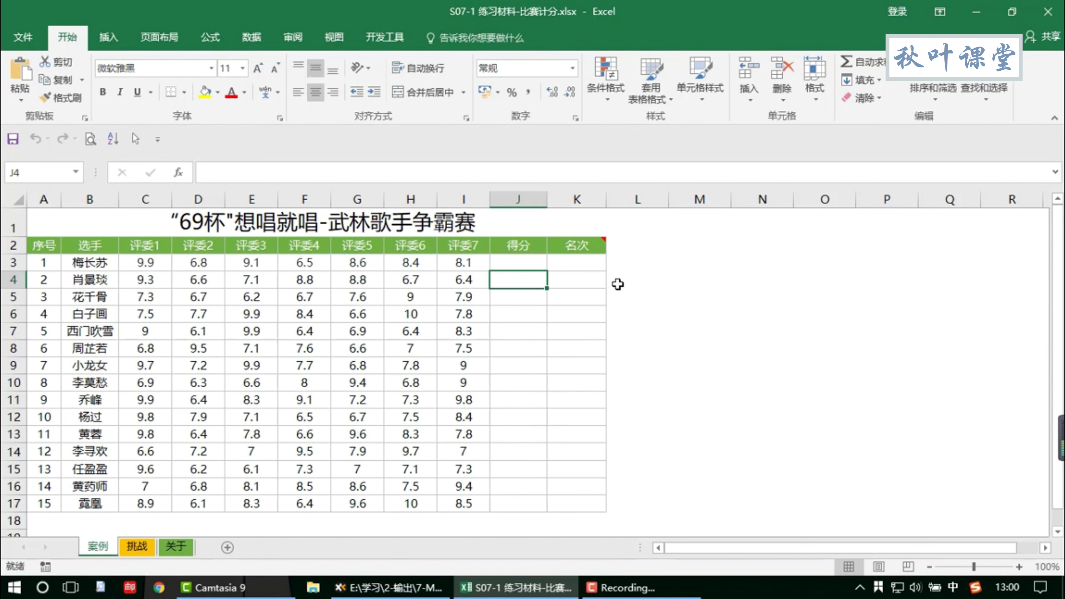
# For cell J3, open Insert Function and search for 求和 functions.
pyautogui.click(526, 259)
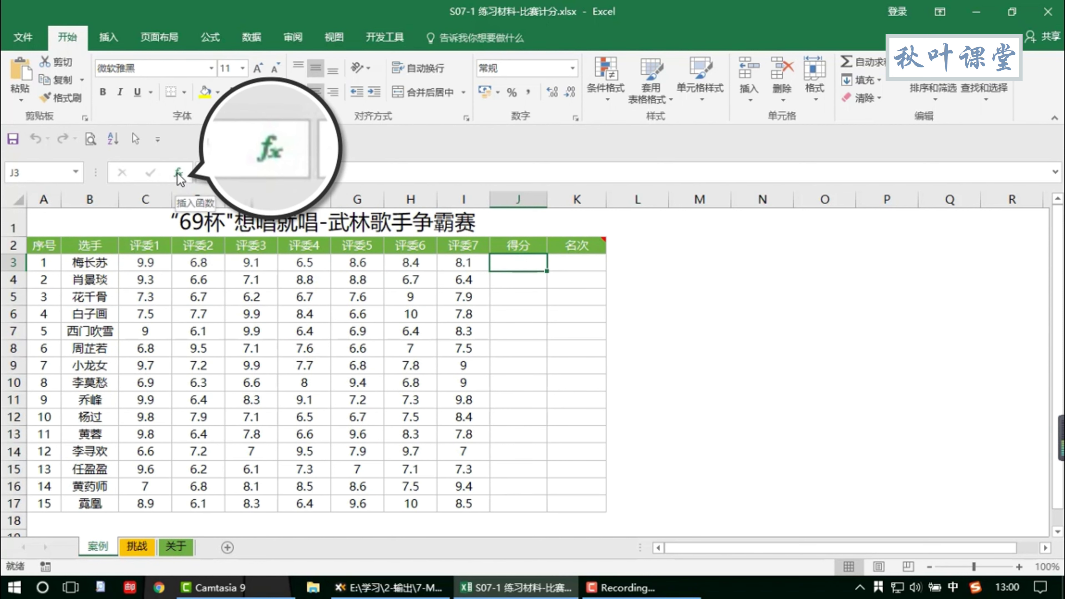
pyautogui.click(179, 173)
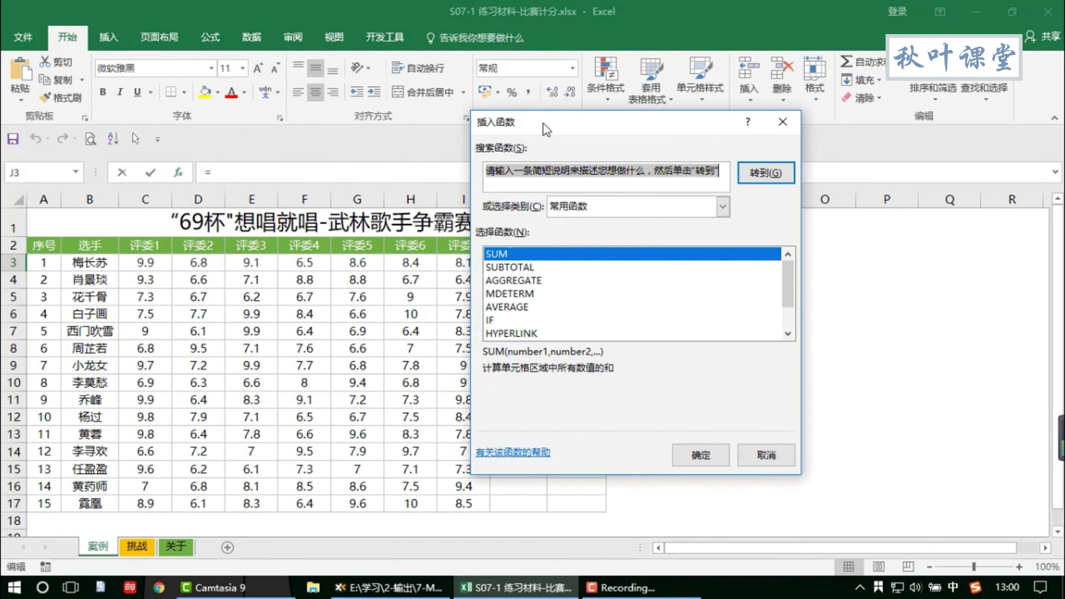
pyautogui.moveTo(545, 128); pyautogui.dragTo(493, 131)
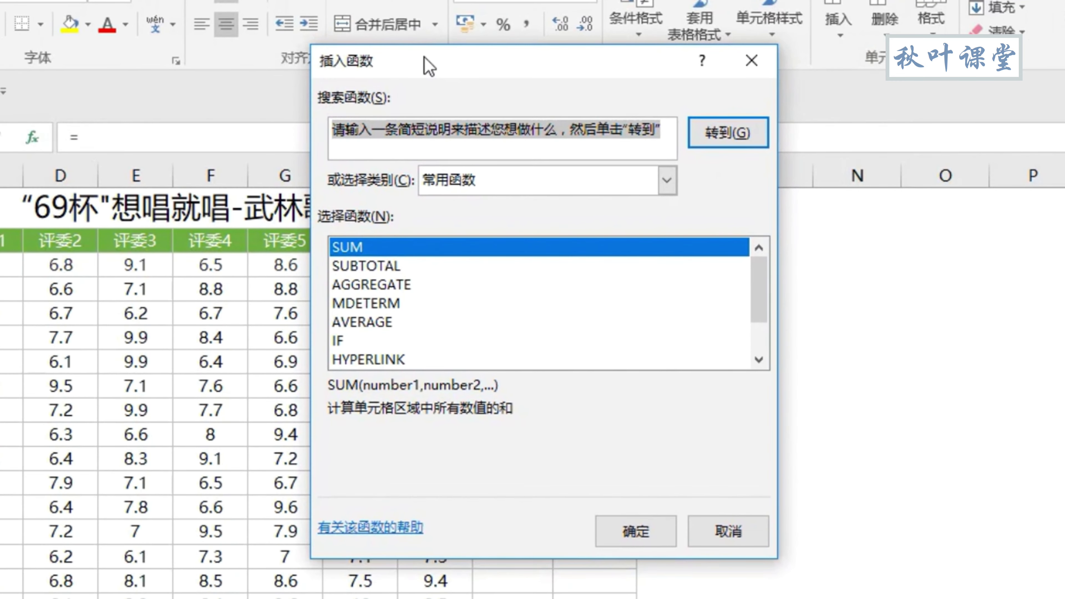
pyautogui.click(647, 146)
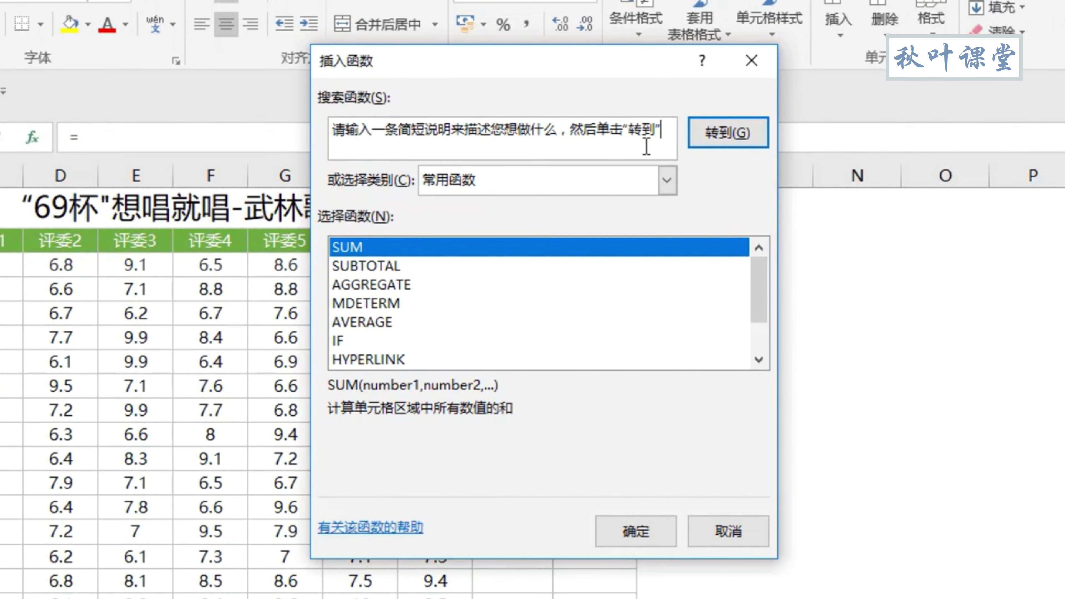
pyautogui.hotkey('ctrl', 'a')
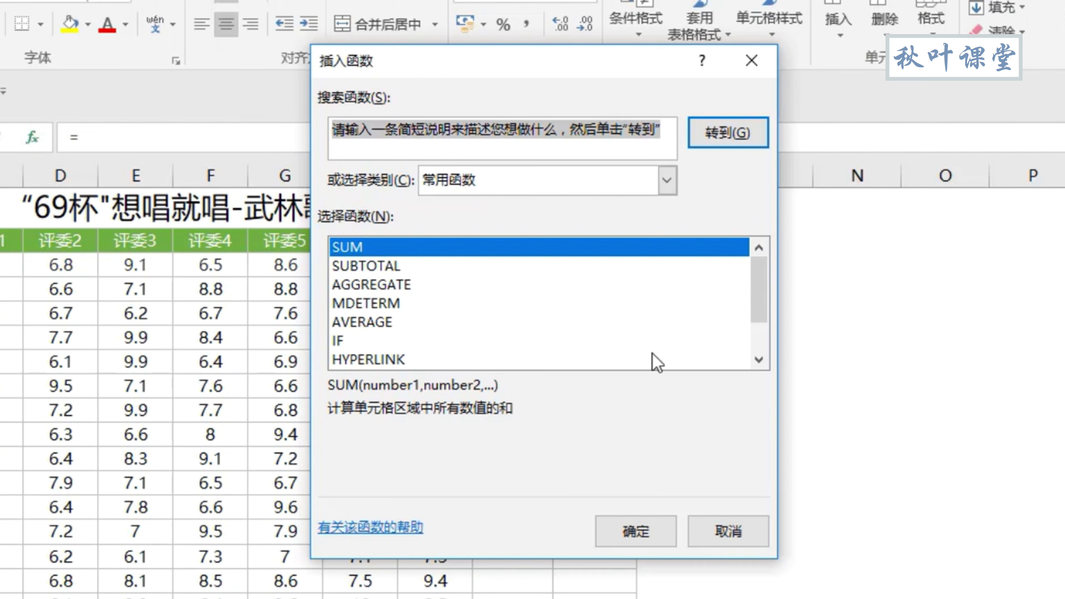
pyautogui.write('qiuh')
pyautogui.press('space')
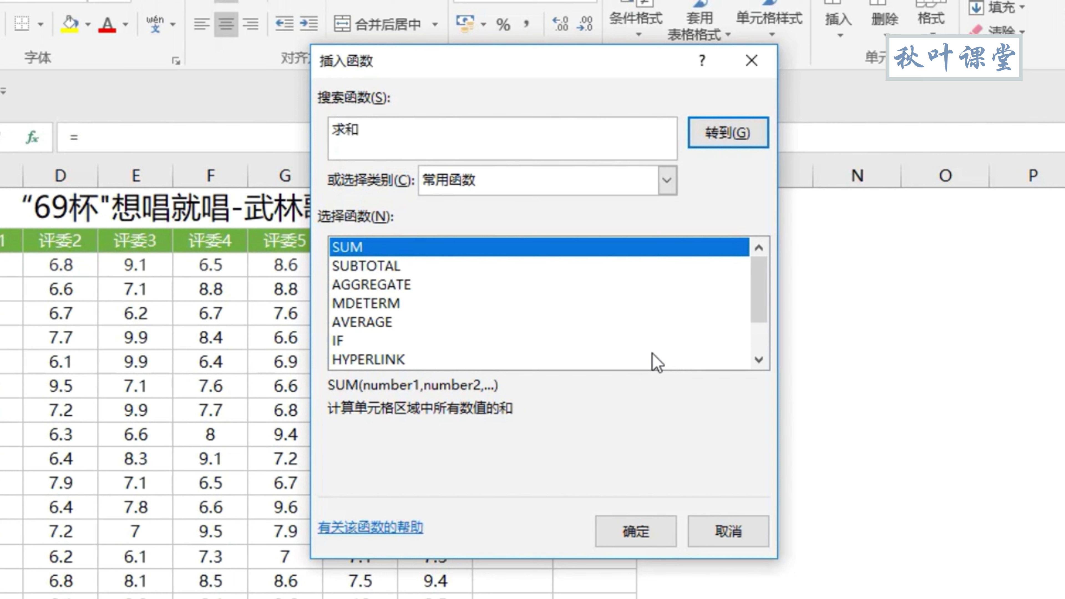
pyautogui.click(750, 143)
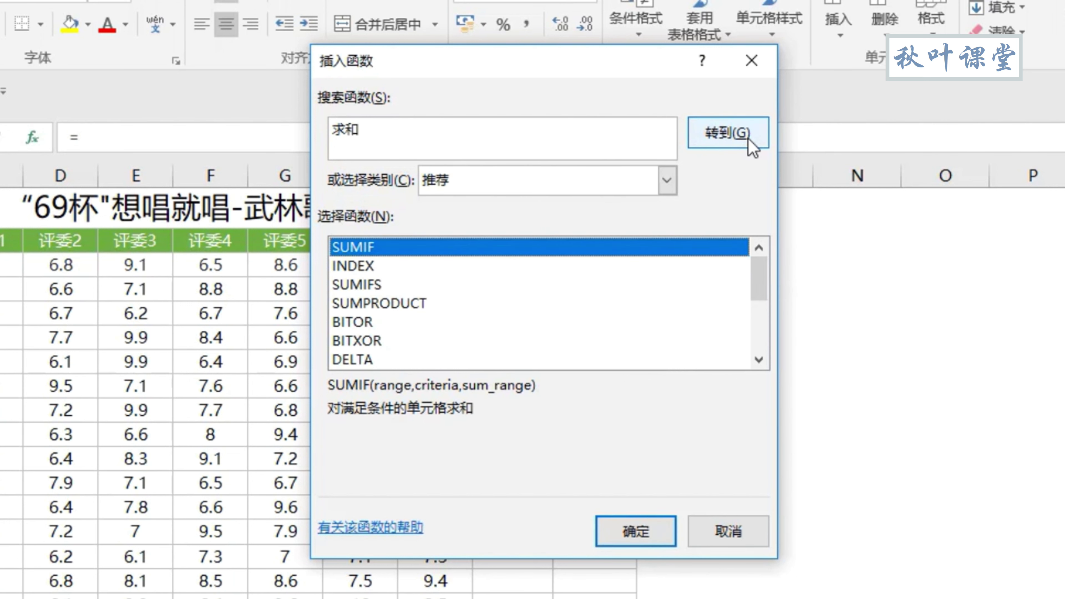
# Browse the date and time category, then return to 常用函数 with SUM listed.
pyautogui.moveTo(757, 281); pyautogui.dragTo(760, 313)
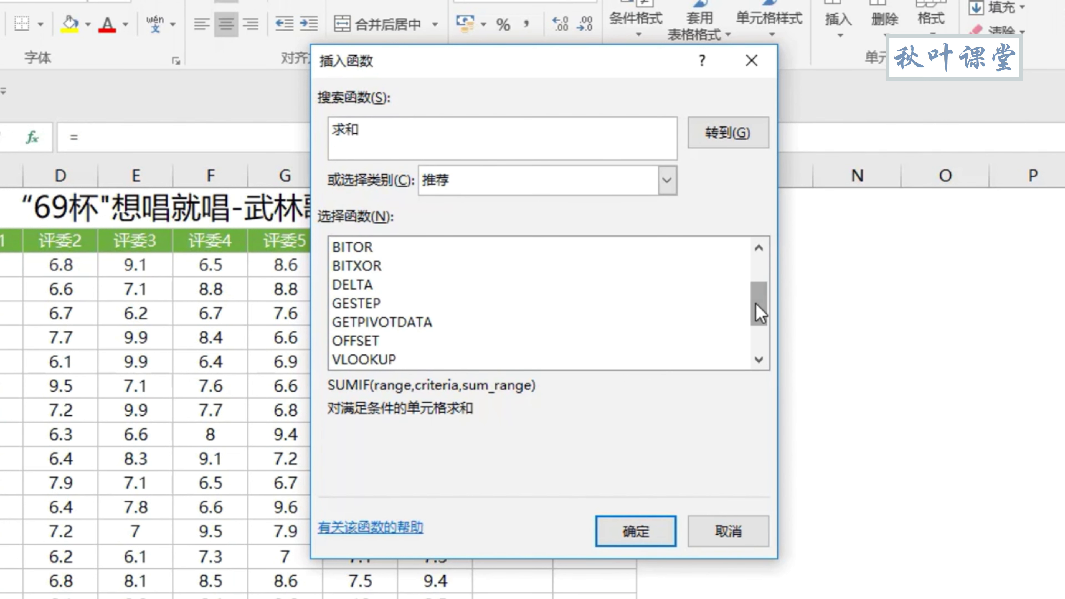
pyautogui.click(668, 181)
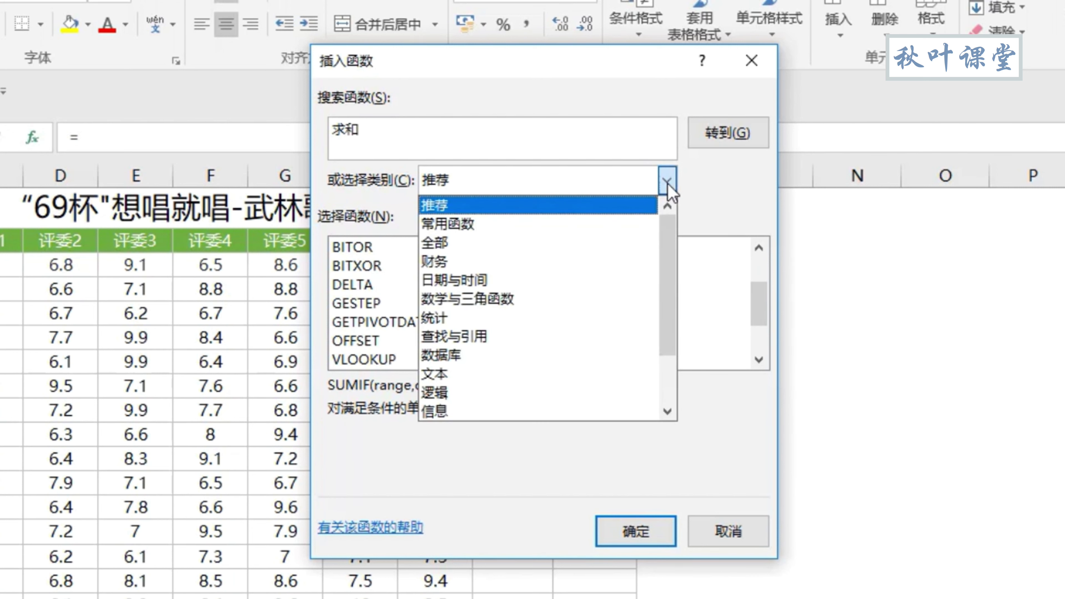
pyautogui.click(523, 280)
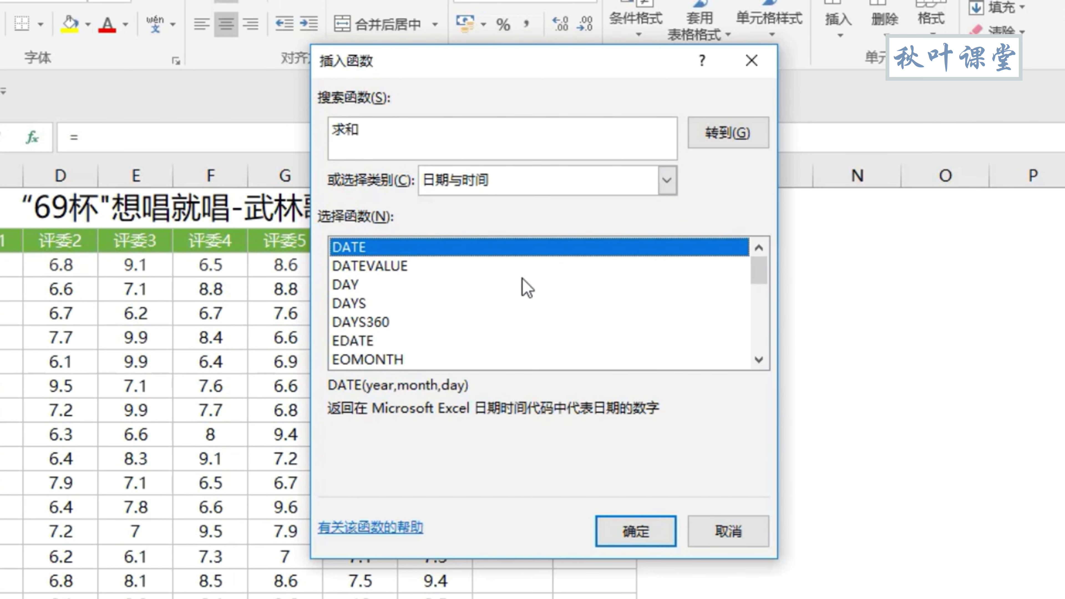
pyautogui.click(670, 183)
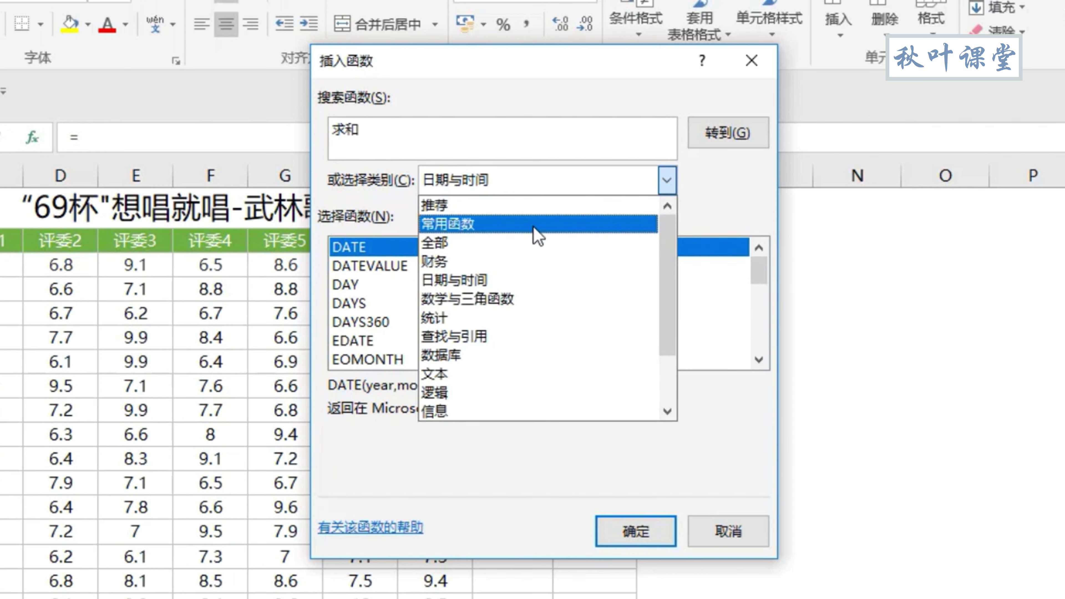
pyautogui.click(537, 237)
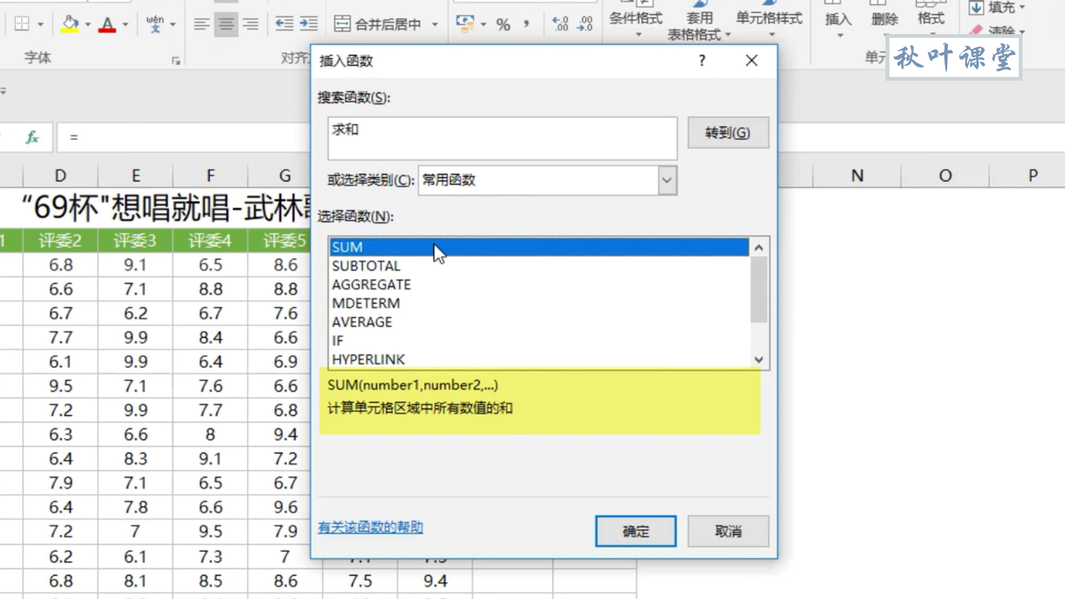
# Build =SUM(C3:I3) in J3 through Function Arguments, giving 57.4, then delete it.
pyautogui.click(633, 532)
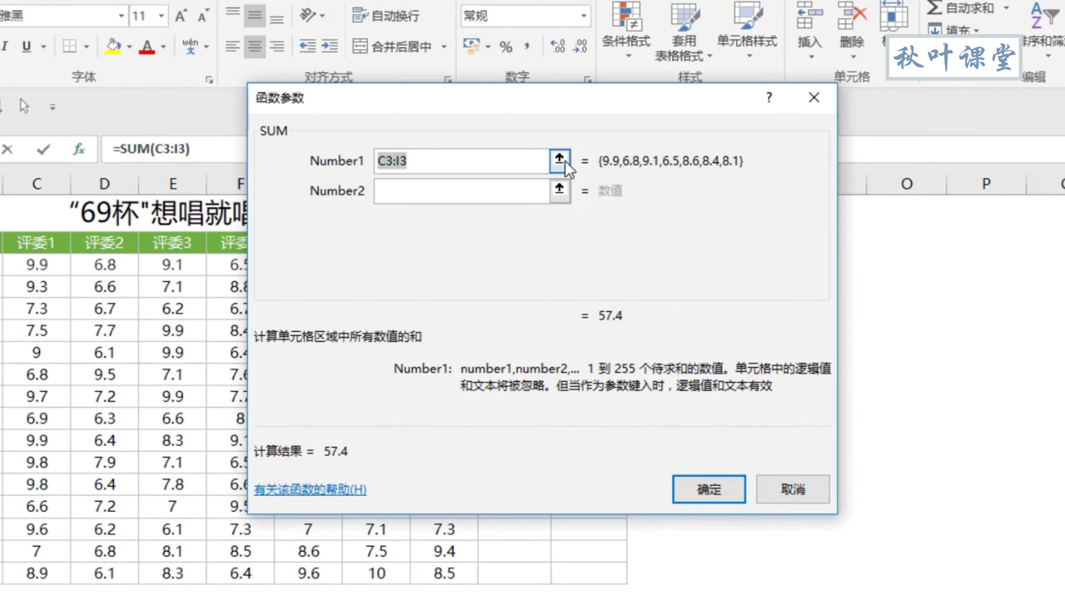
pyautogui.click(562, 147)
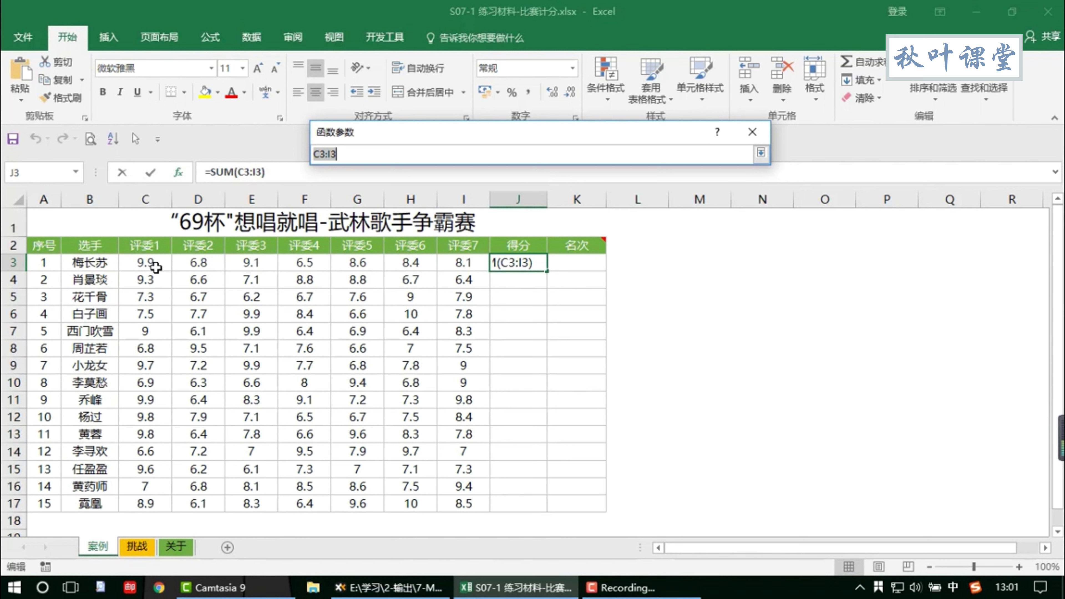
pyautogui.moveTo(149, 262); pyautogui.dragTo(467, 263)
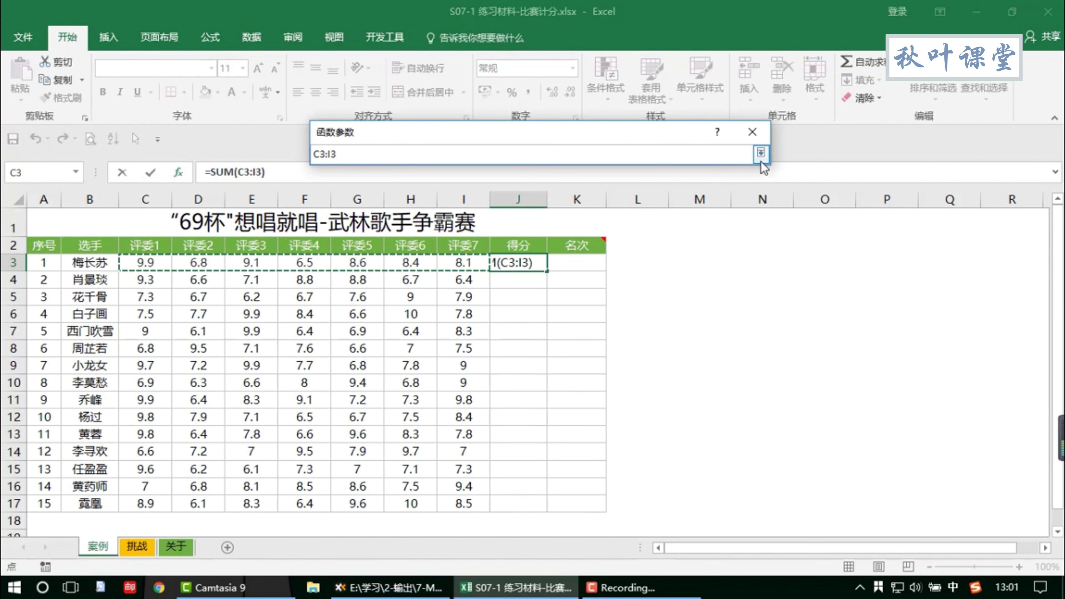
pyautogui.click(760, 153)
pyautogui.click(674, 437)
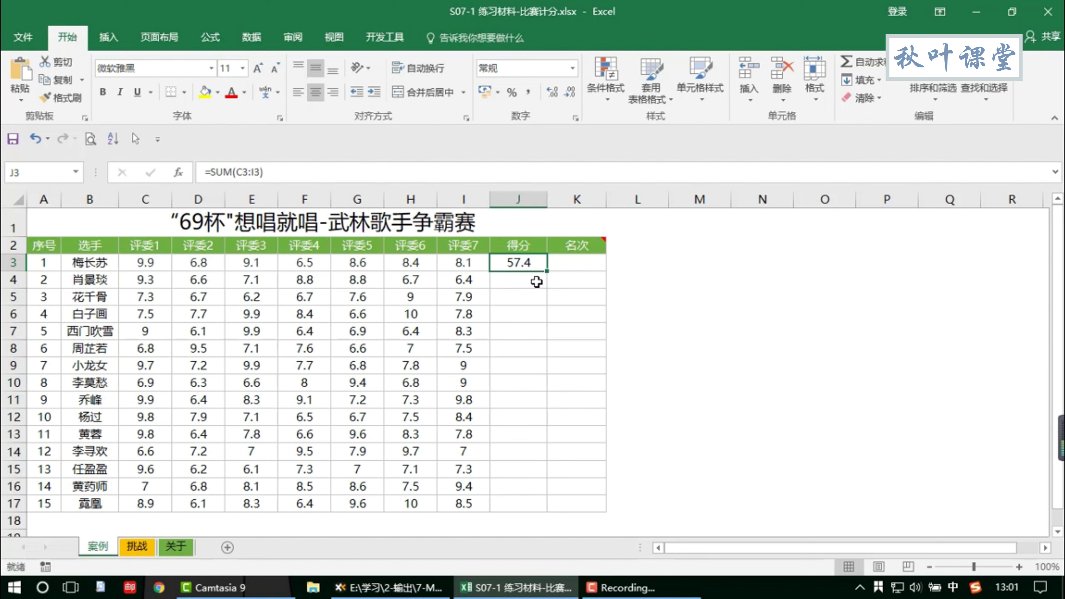
pyautogui.press('Delete')
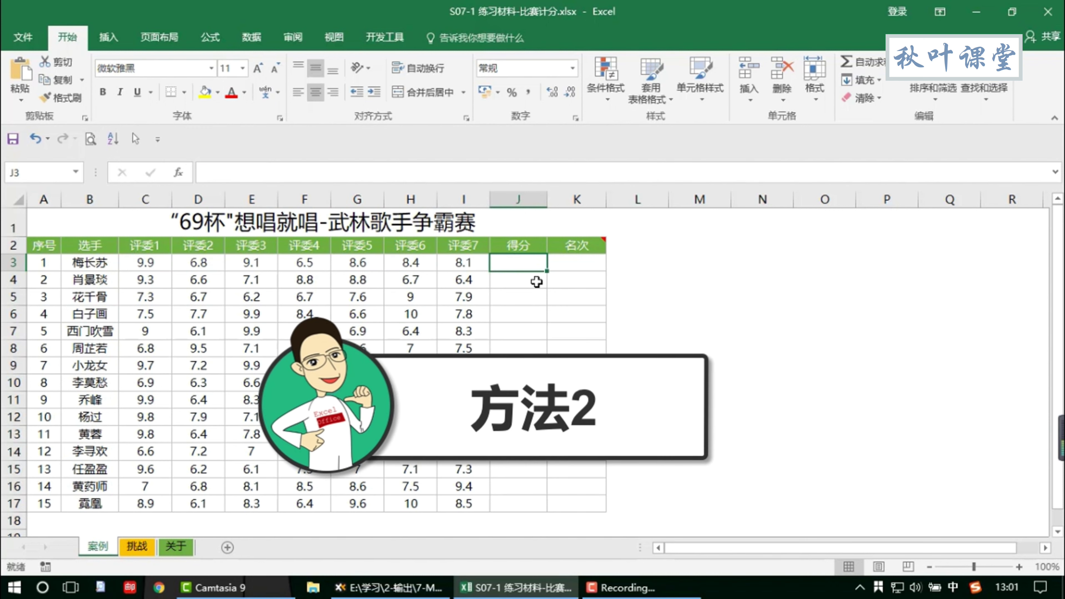
# Type =SUM(C3:I3) directly into J3, accepting SUM from the suggestions, to get 57.4.
pyautogui.click(536, 282)
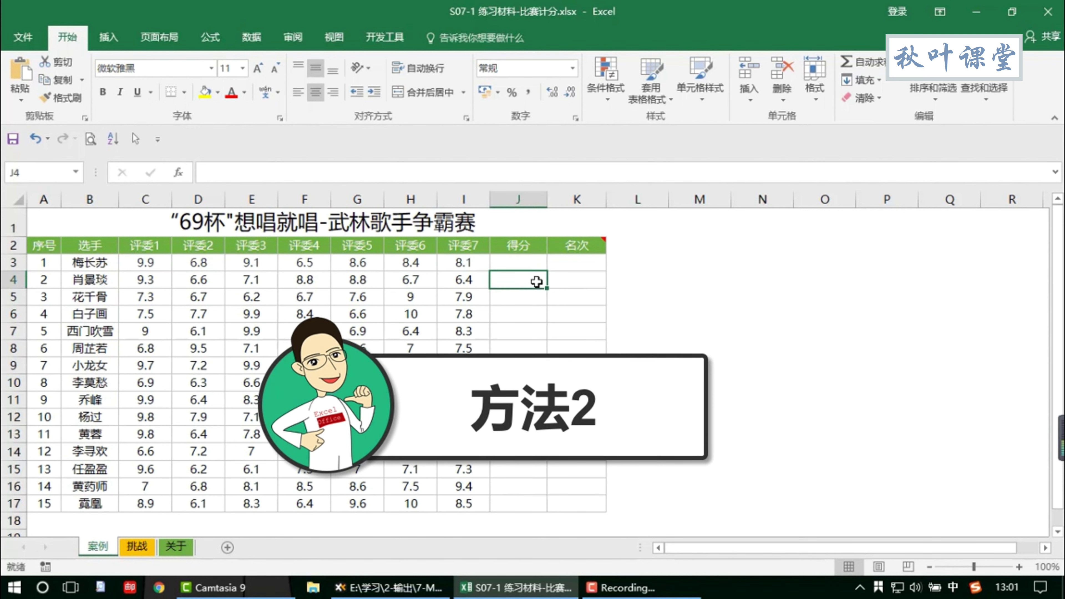
pyautogui.click(541, 265)
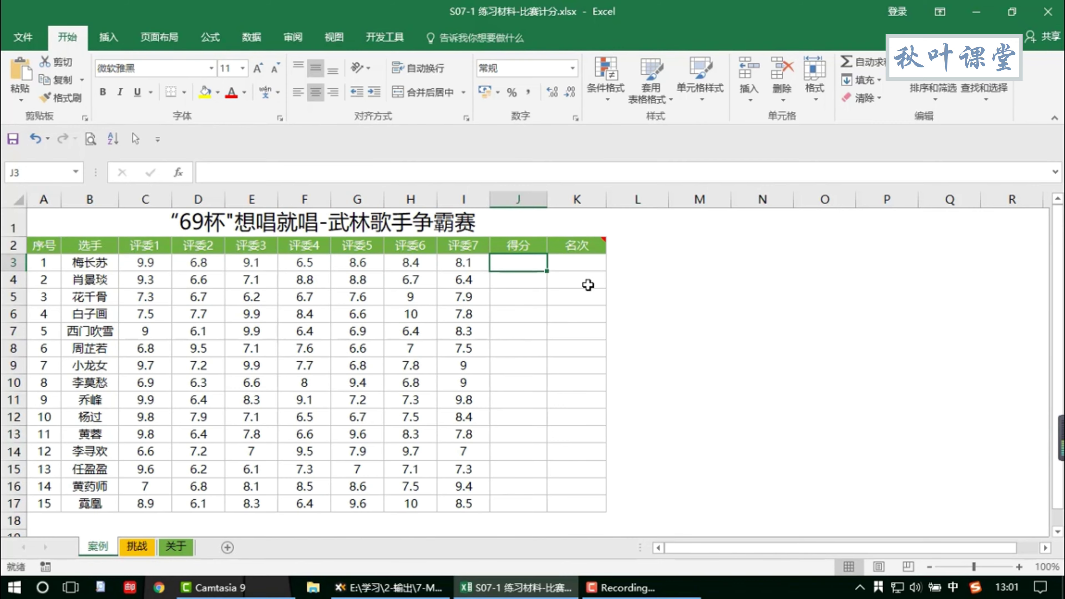
pyautogui.write('=su')
pyautogui.press('shift')
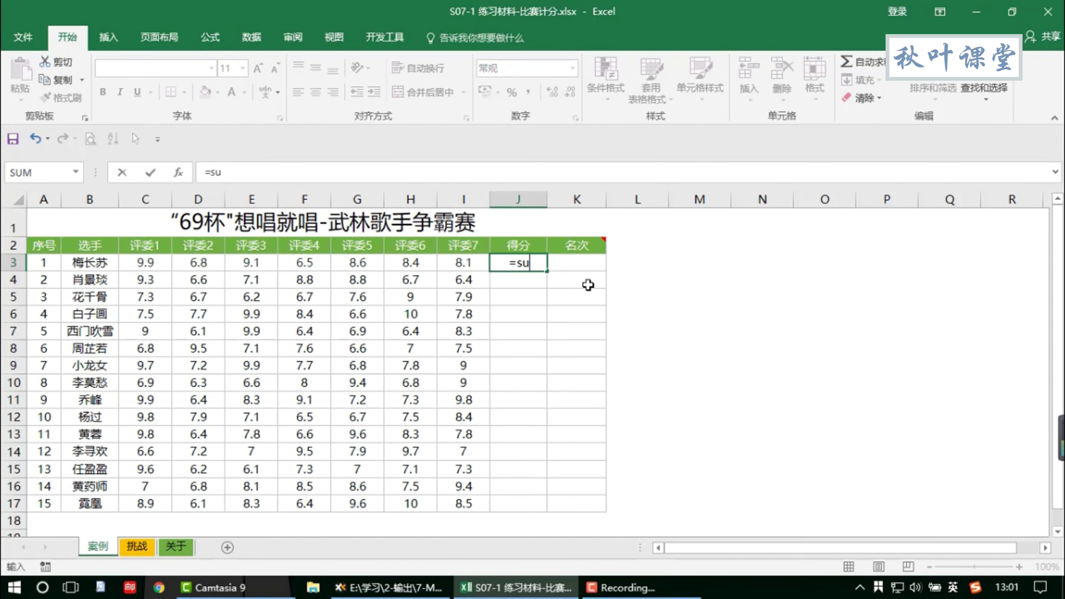
pyautogui.write('m')
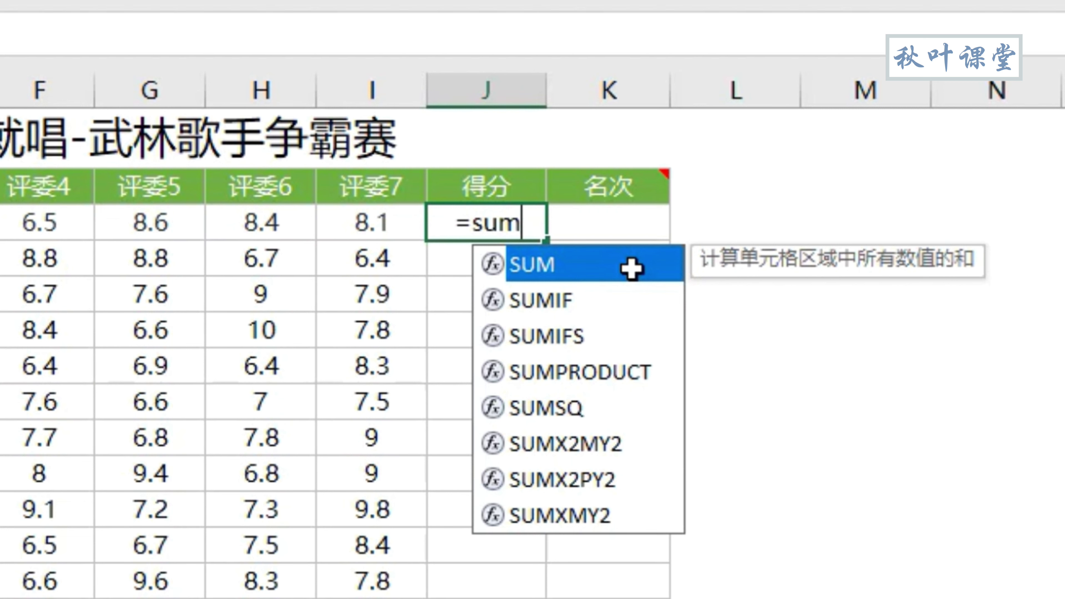
pyautogui.press('Down')
pyautogui.press('Down')
pyautogui.press('Up')
pyautogui.press('Up')
pyautogui.press('Tab')
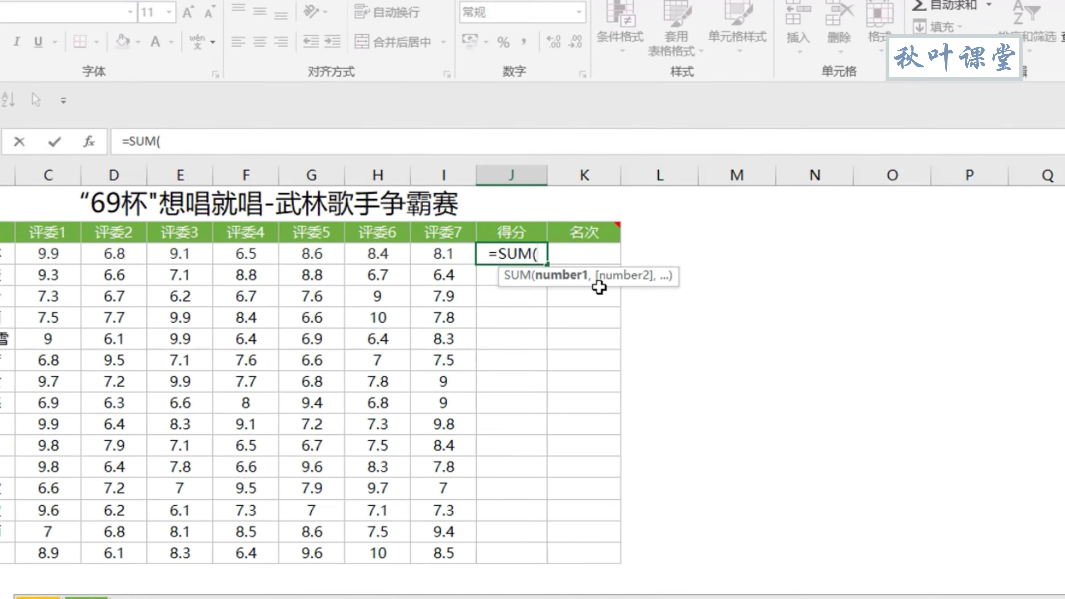
pyautogui.moveTo(141, 263); pyautogui.dragTo(456, 268)
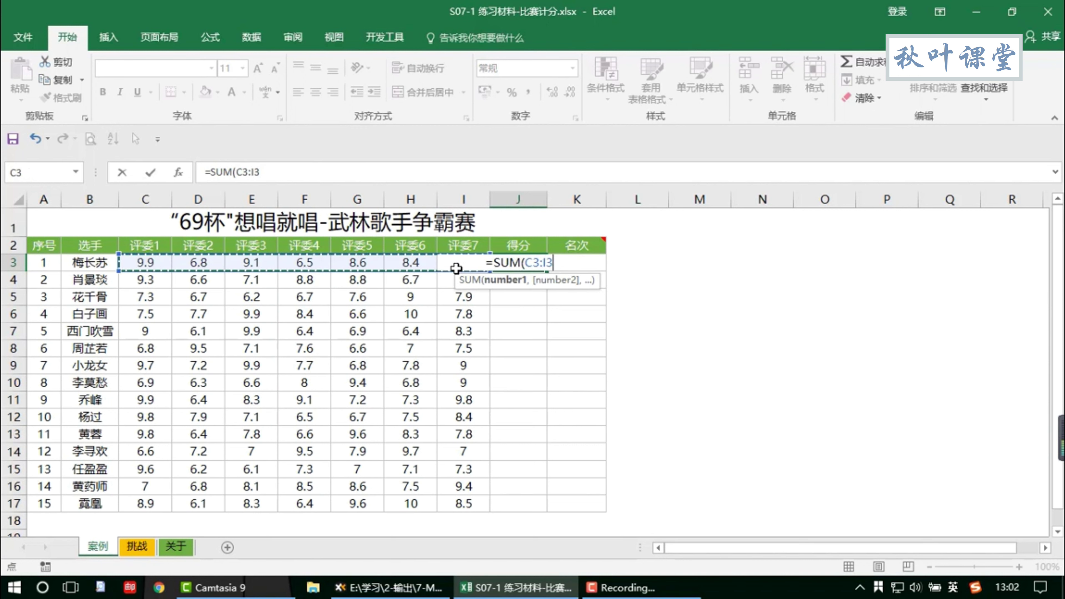
pyautogui.write(')')
pyautogui.press('Return')
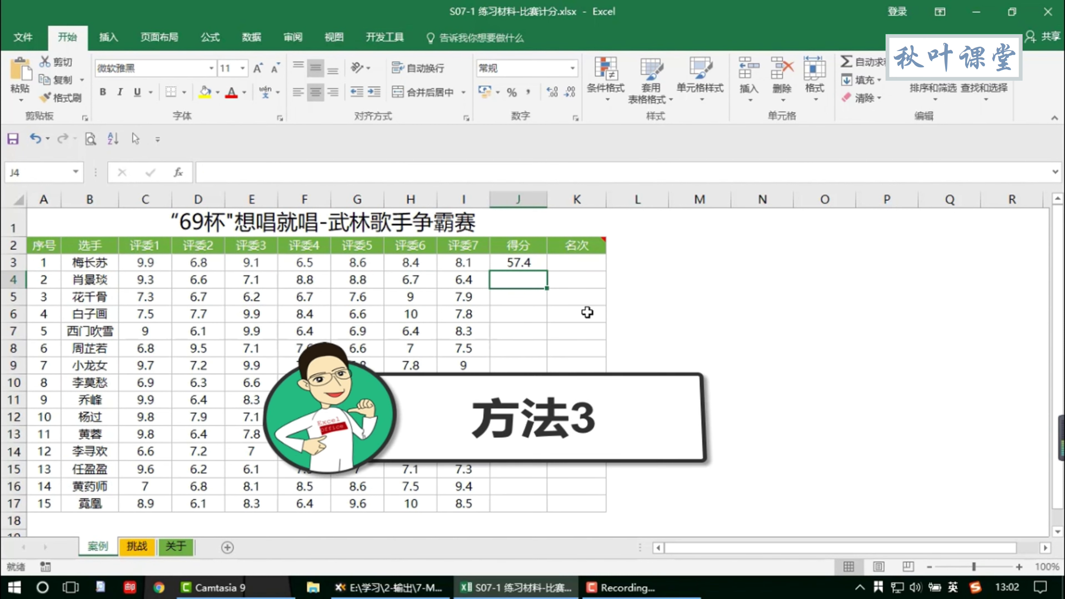
# Undo J3's formula and recreate the C3:I3 total with AutoSum (Alt+=), giving 57.4.
pyautogui.hotkey('ctrl', 'z')
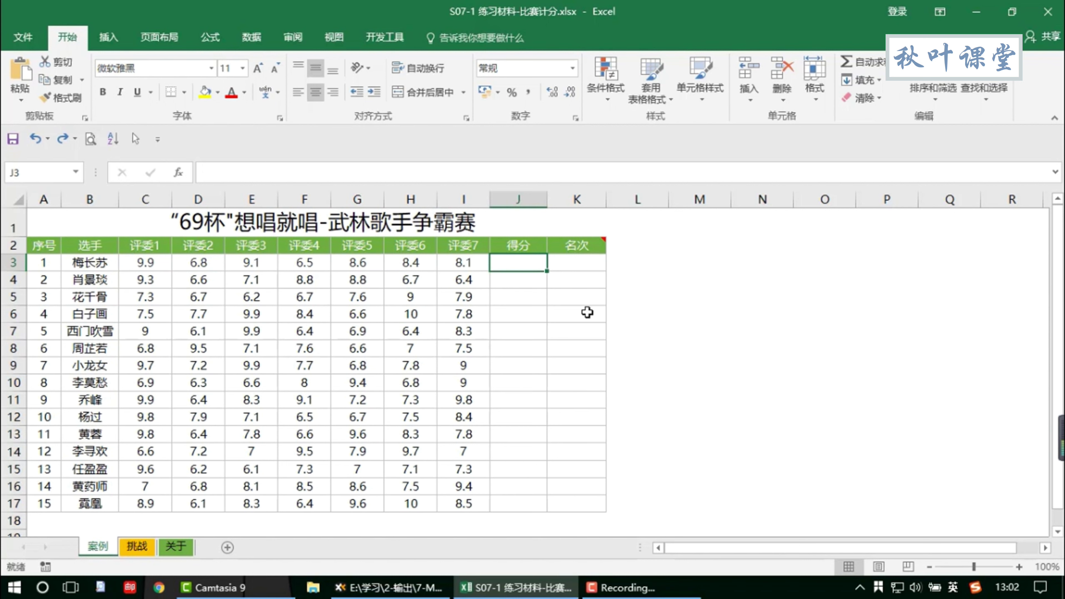
pyautogui.hotkey('alt', '=')
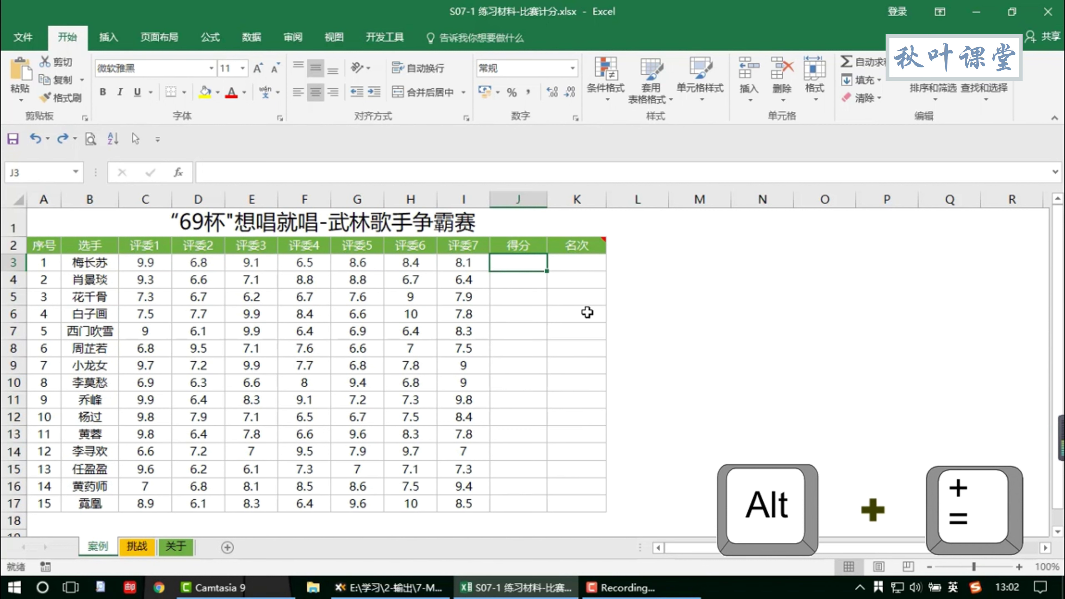
pyautogui.hotkey('alt', '=')
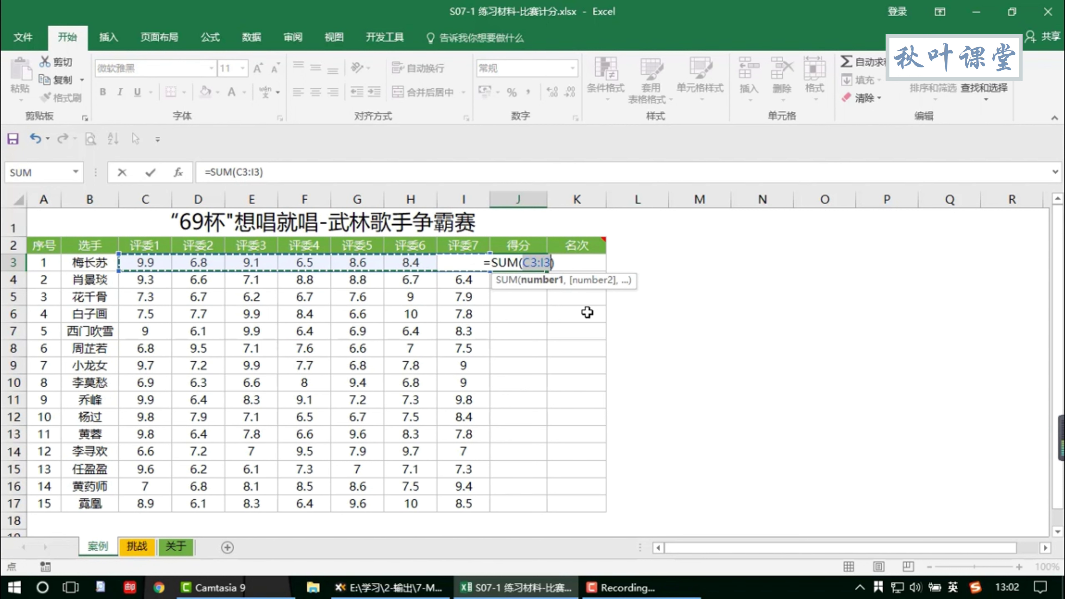
pyautogui.press('Return')
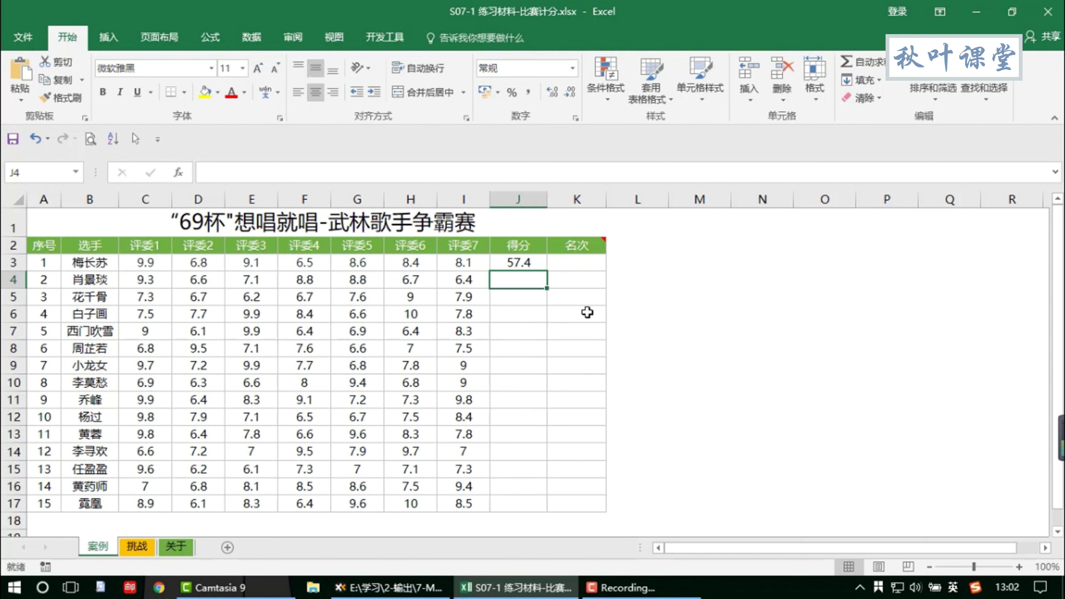
# Copy J3's score formula down through J17 for all 15 contestants.
pyautogui.click(538, 264)
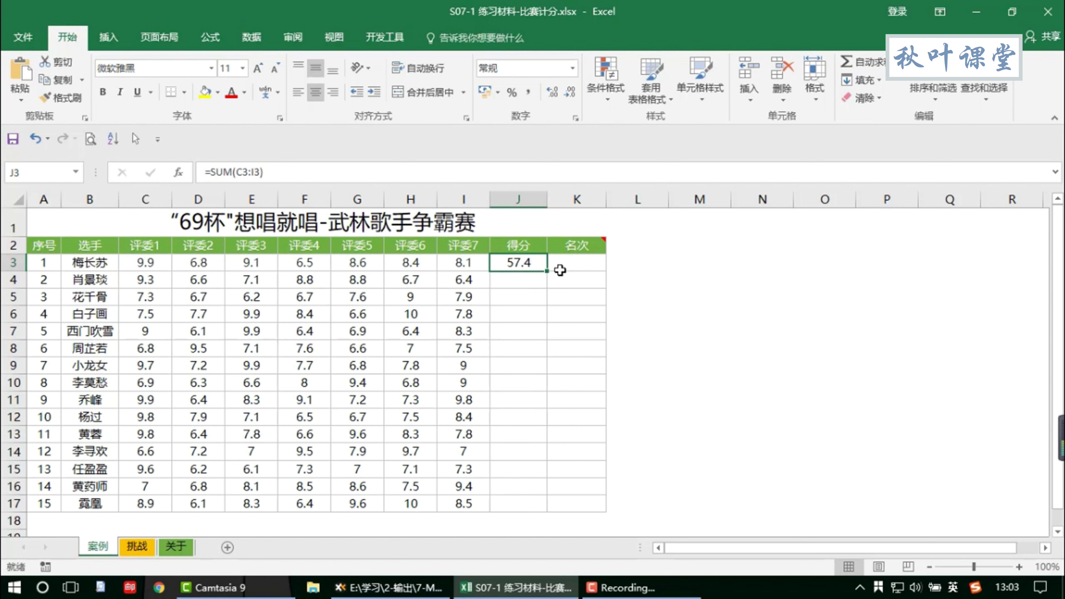
pyautogui.doubleClick(547, 271)
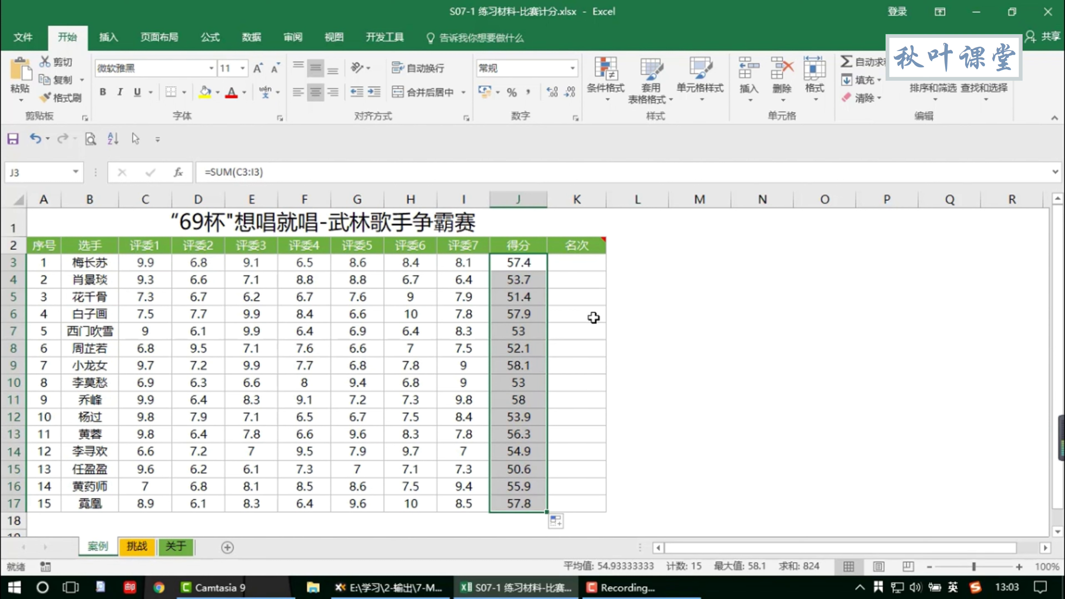
pyautogui.click(621, 335)
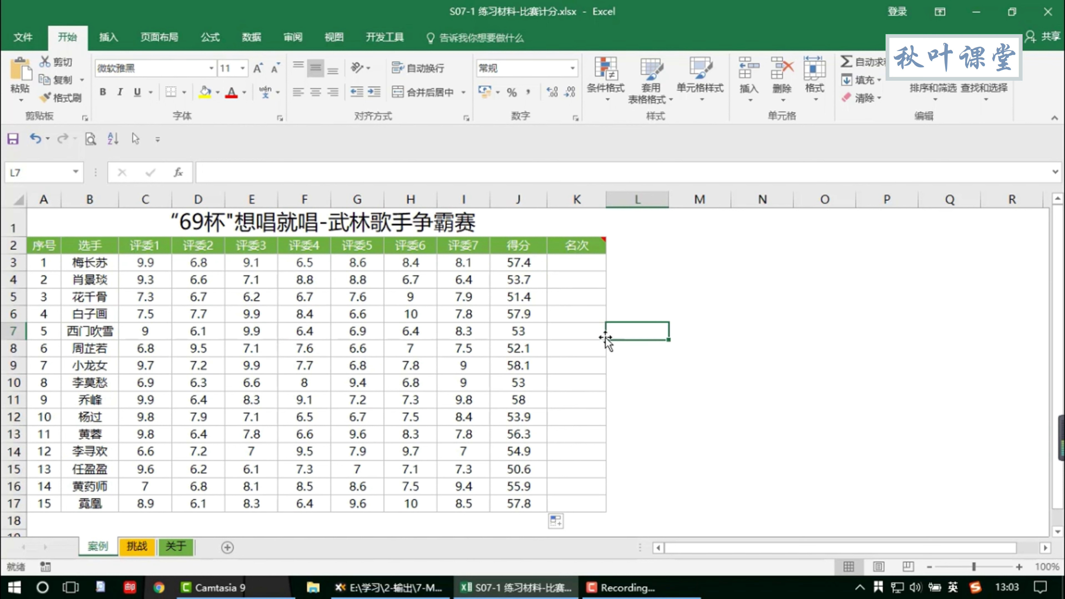
# Sort the rows by 得分 descending, from 58.1 down to 50.6.
pyautogui.click(524, 295)
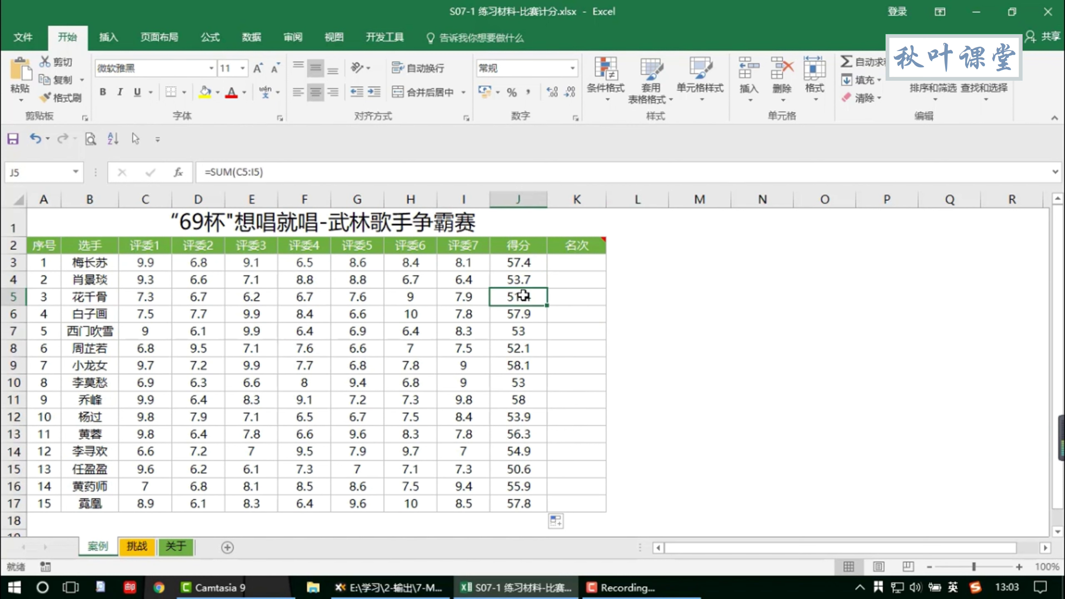
pyautogui.click(252, 38)
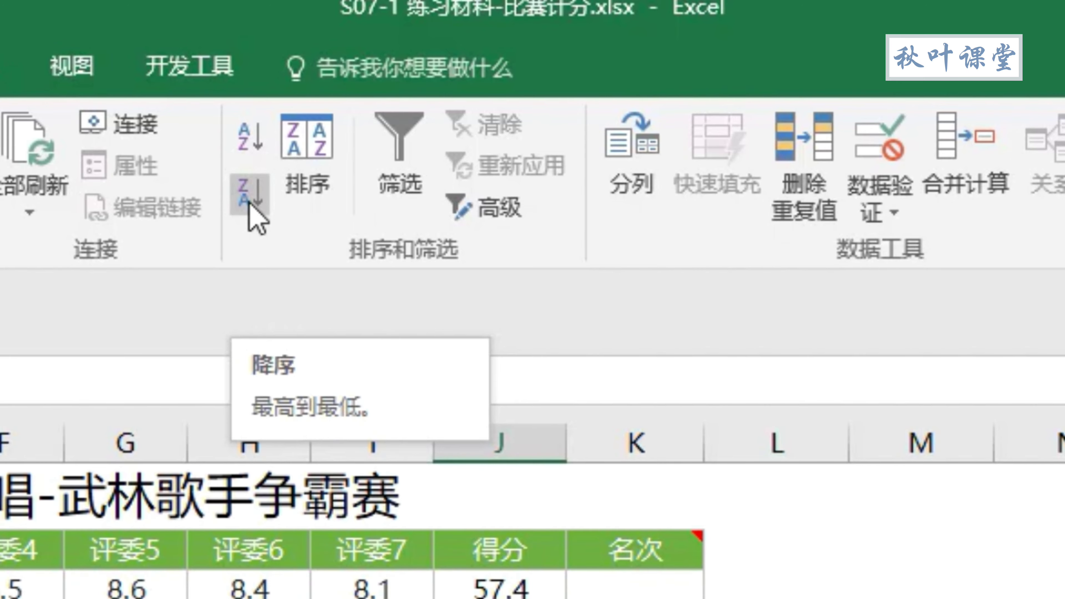
pyautogui.click(250, 197)
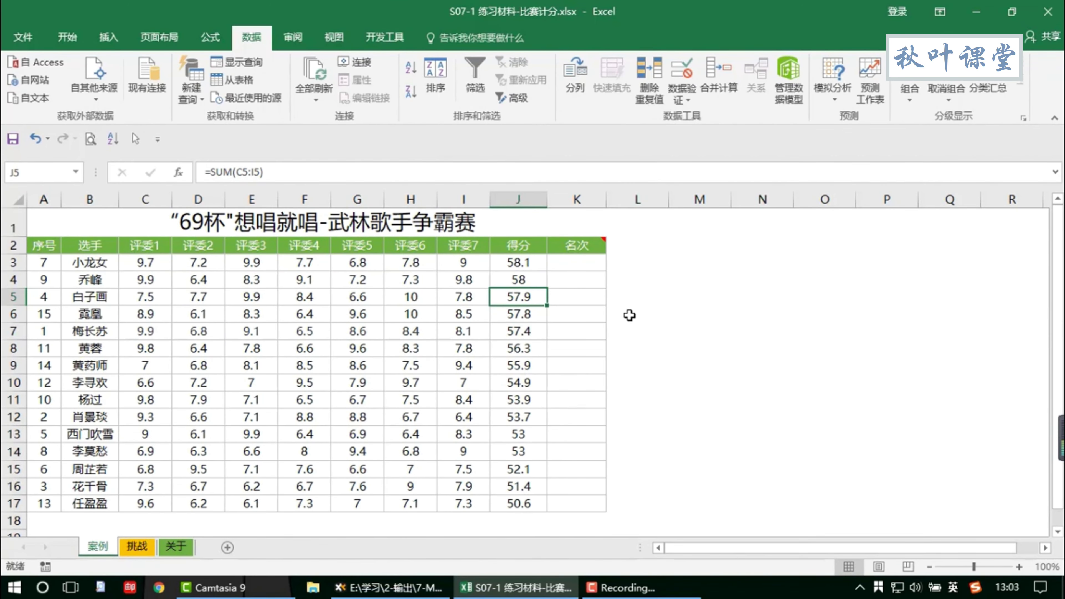
# Enter 1 in K3 and fill it down as a series so ranks run 1 to 15.
pyautogui.click(585, 263)
pyautogui.write('1')
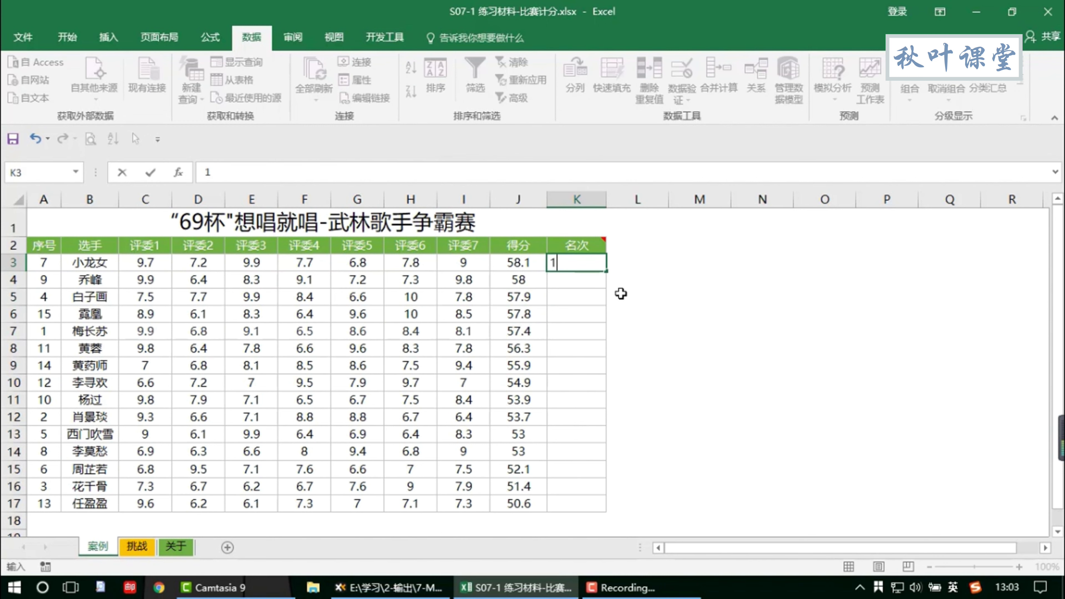
pyautogui.click(621, 293)
pyautogui.click(595, 263)
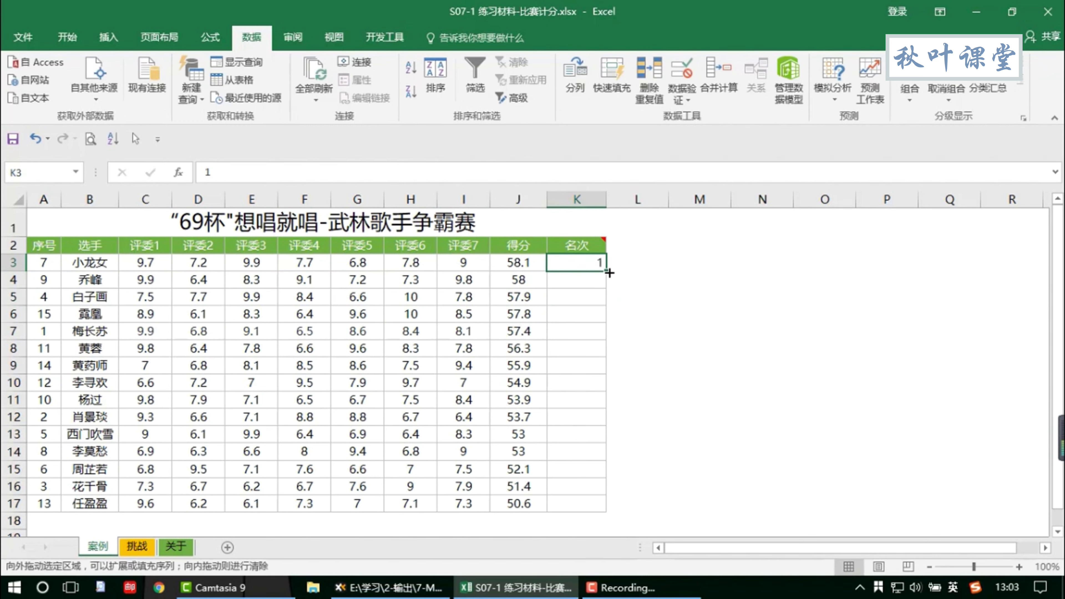
pyautogui.doubleClick(609, 273)
pyautogui.click(617, 523)
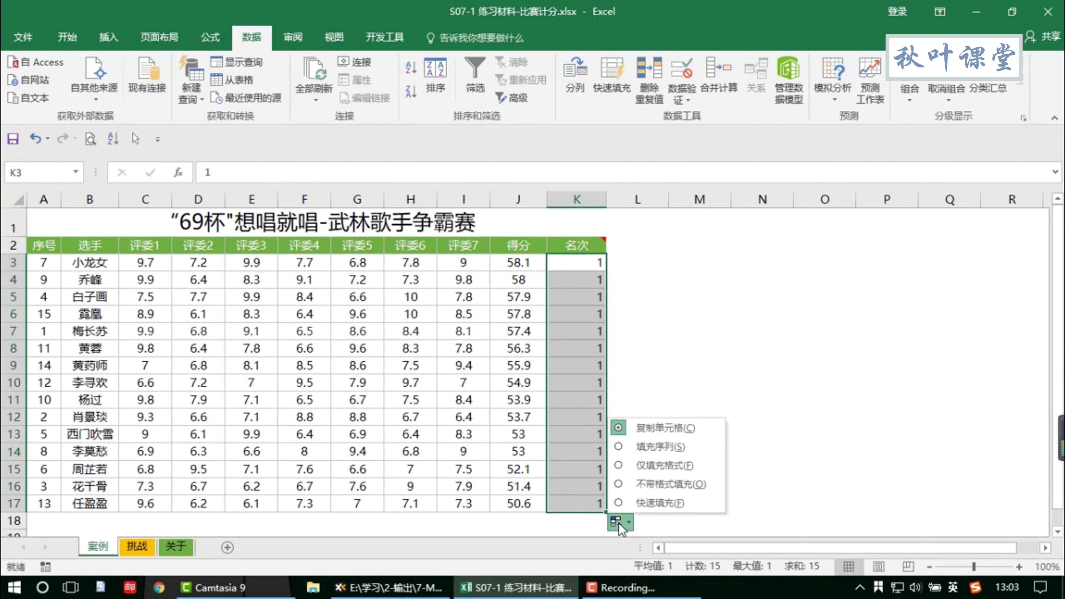
pyautogui.click(649, 448)
pyautogui.click(702, 335)
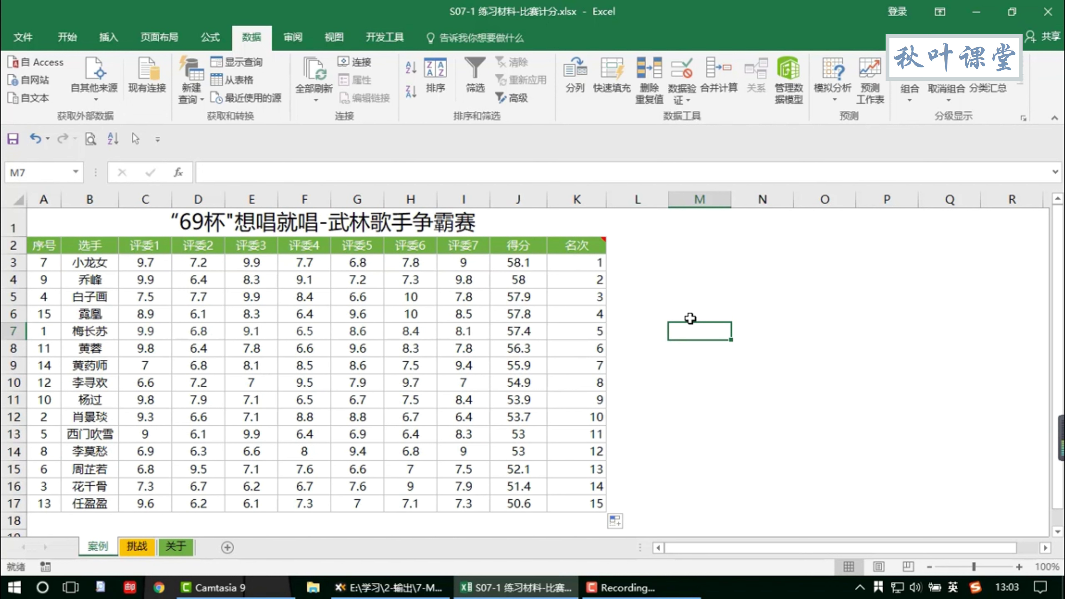
# Change judge score I7 to 9.8 to see the total update, then undo it.
pyautogui.click(480, 331)
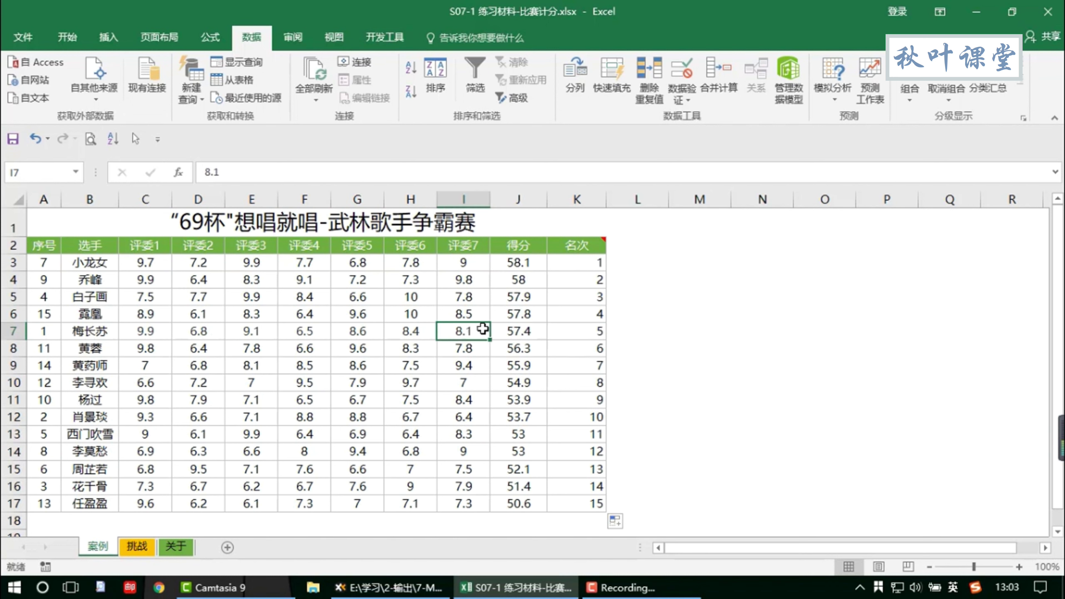
pyautogui.write('9')
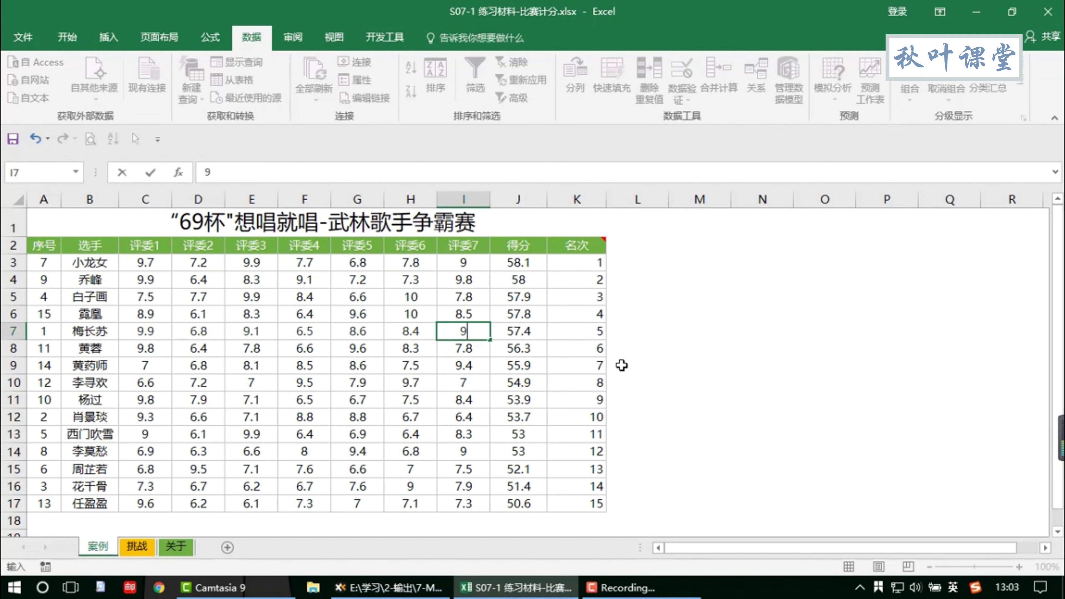
pyautogui.write('.8')
pyautogui.press('Return')
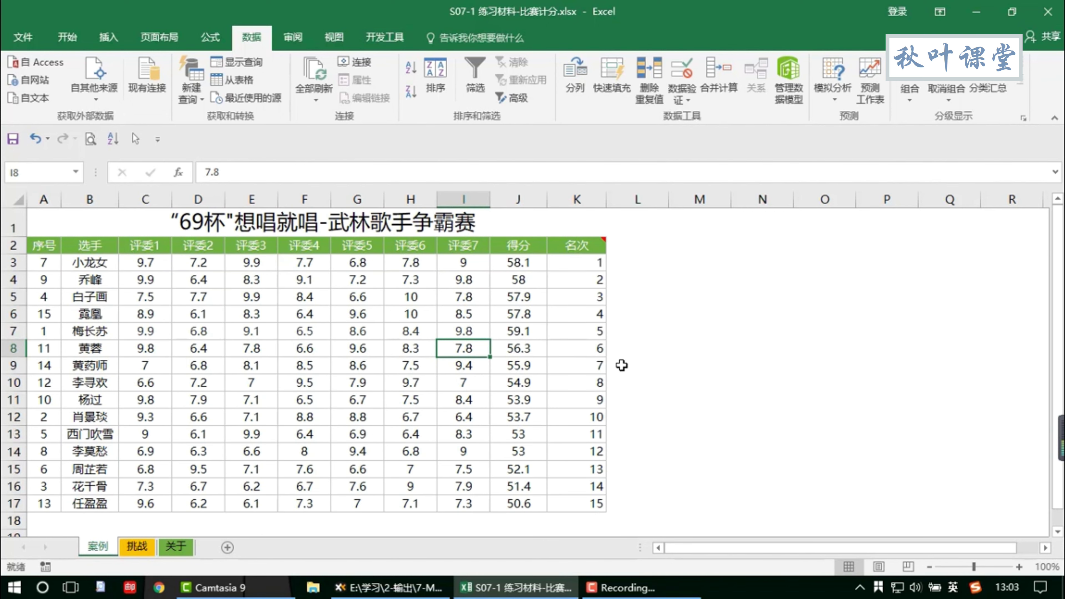
pyautogui.hotkey('ctrl', 'z')
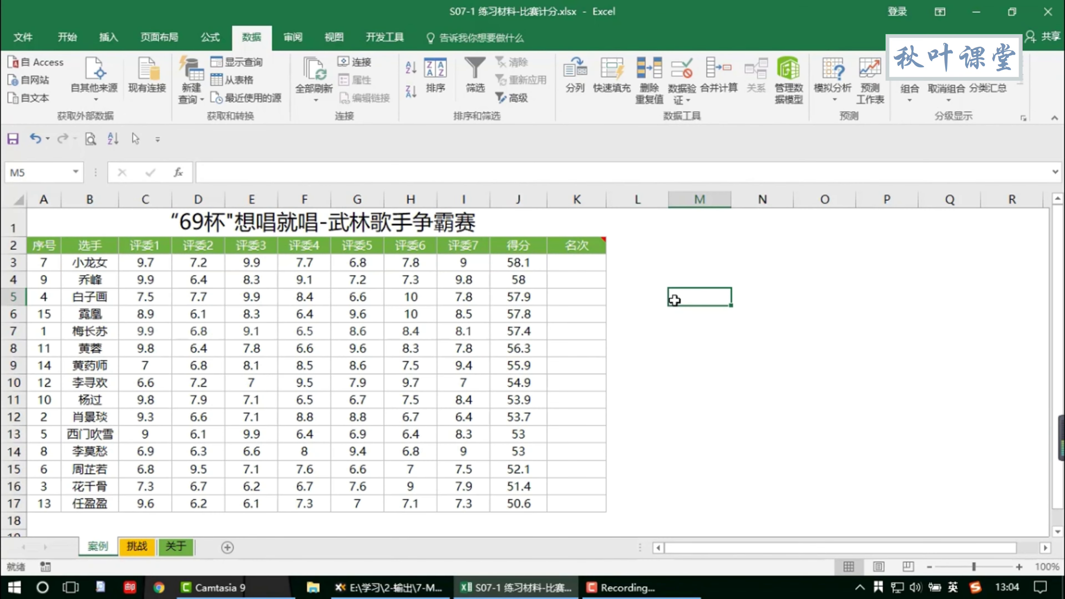
# Type =RANK into K3 from the suggestions and open its Function Arguments dialog.
pyautogui.click(586, 262)
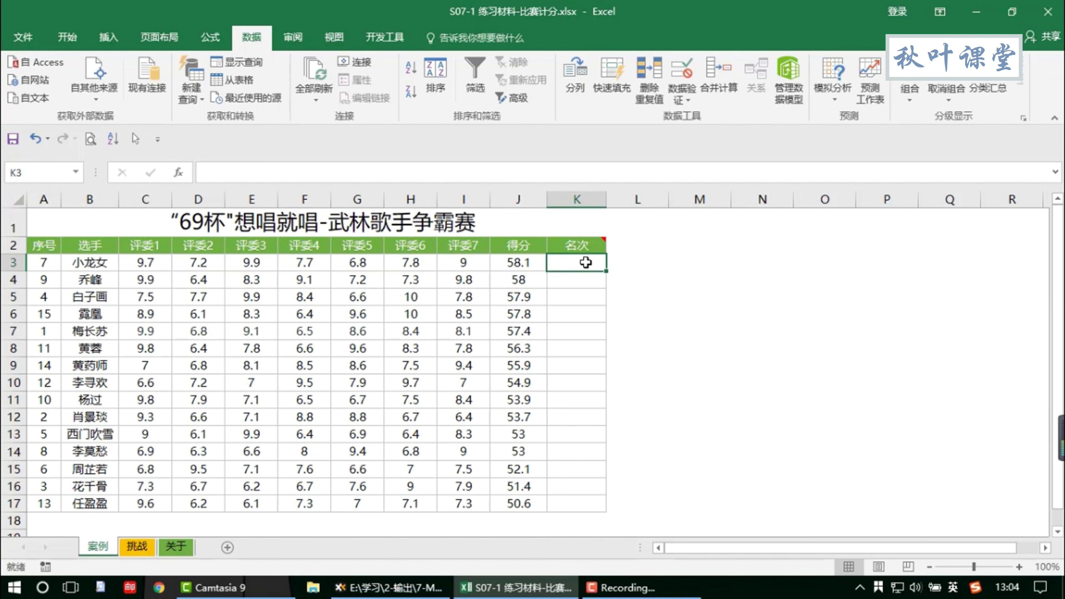
pyautogui.write('=')
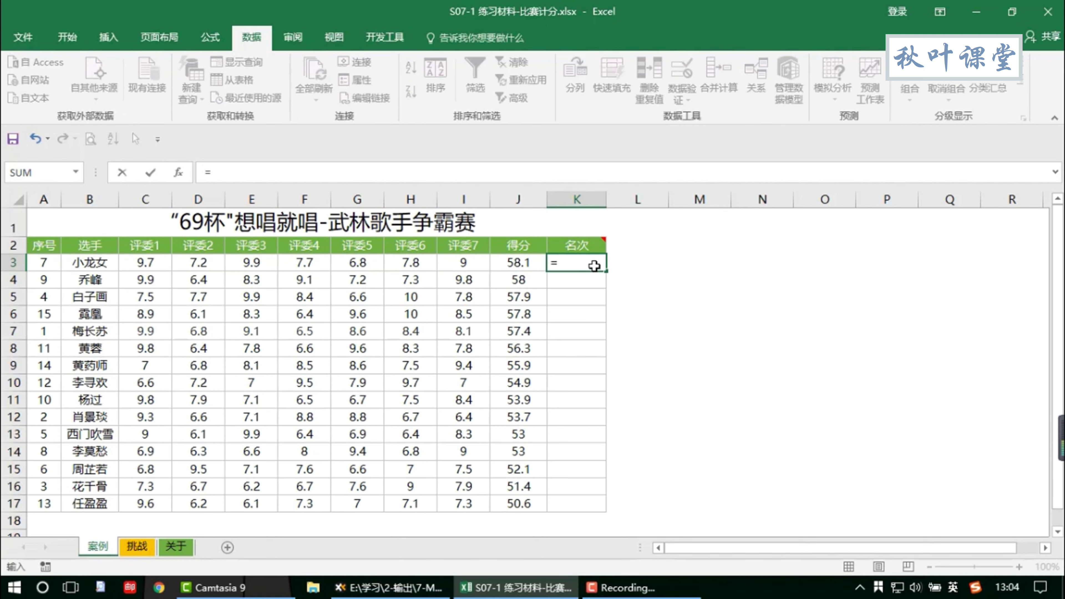
pyautogui.write('ran')
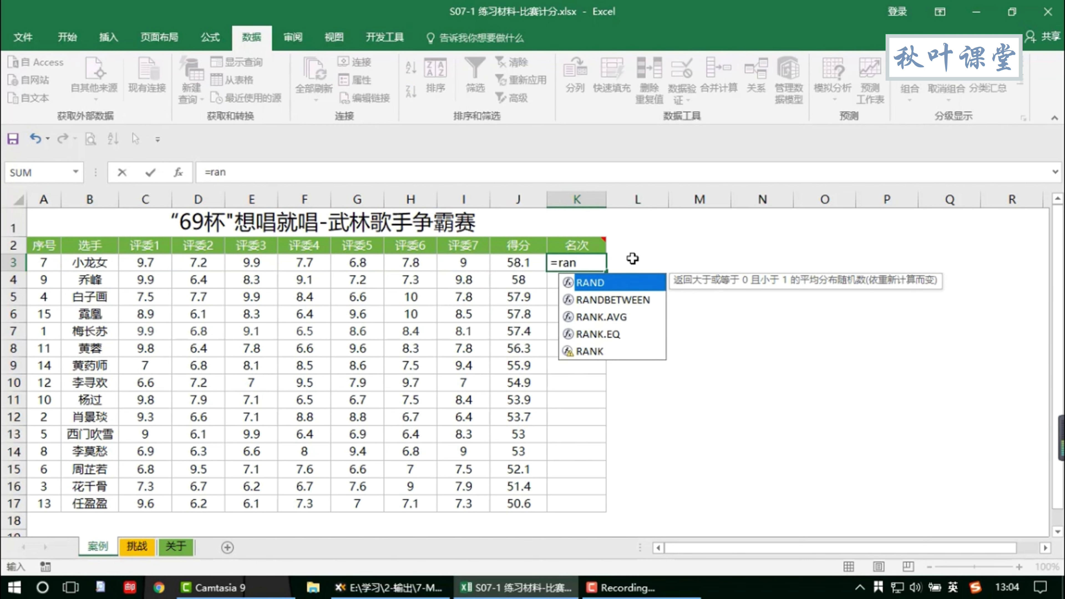
pyautogui.press('Down')
pyautogui.press('Down')
pyautogui.press('Down')
pyautogui.press('Down')
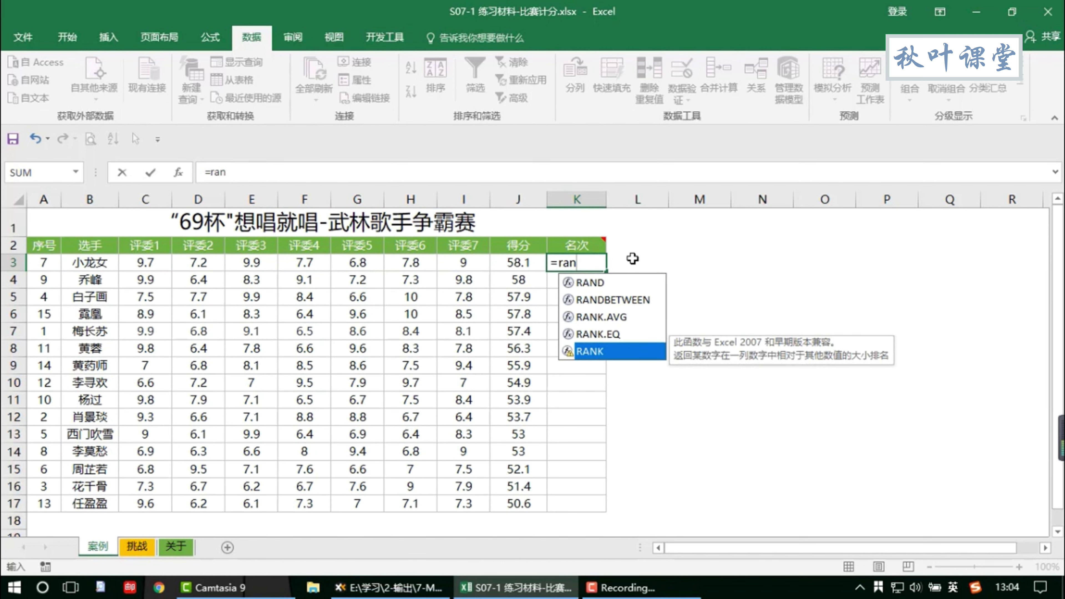
pyautogui.press('Tab')
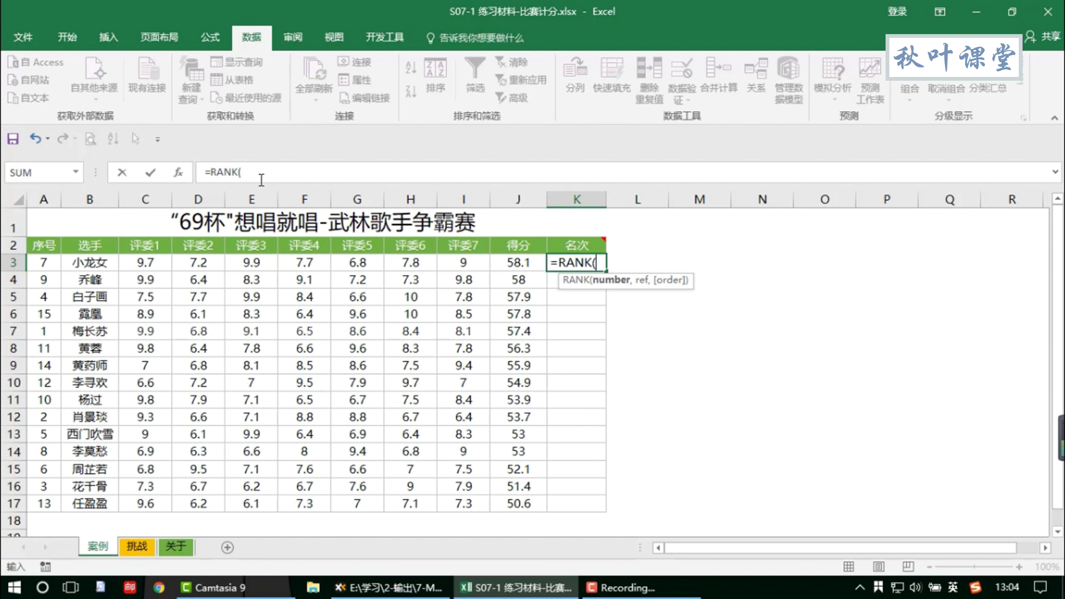
pyautogui.click(178, 178)
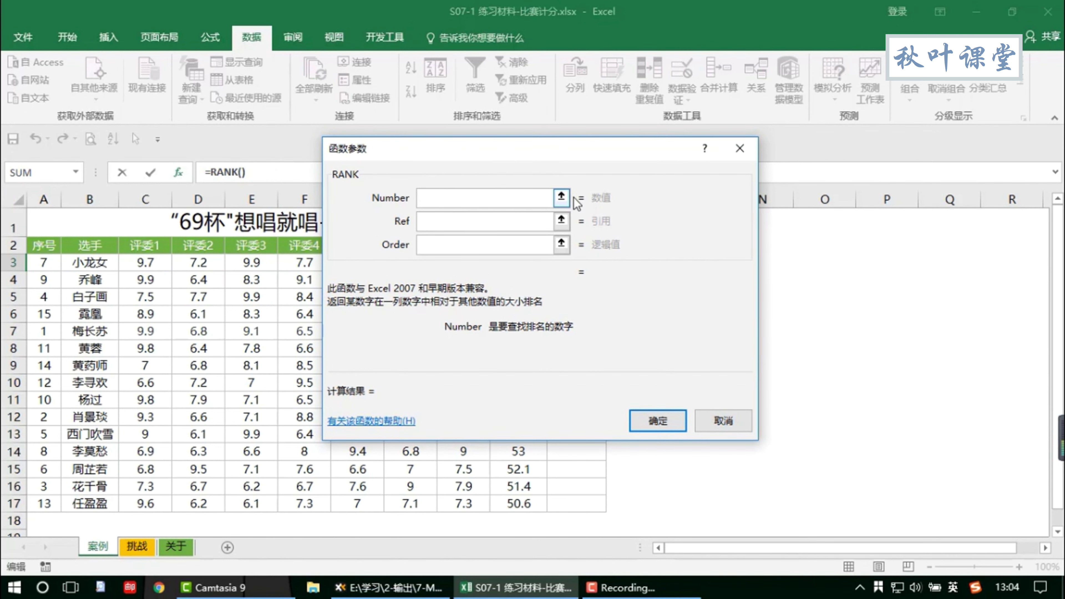
# Set RANK's Number to J3 and Ref to J3:J17, confirming =RANK(J3,J3:J17) showing 1.
pyautogui.click(563, 201)
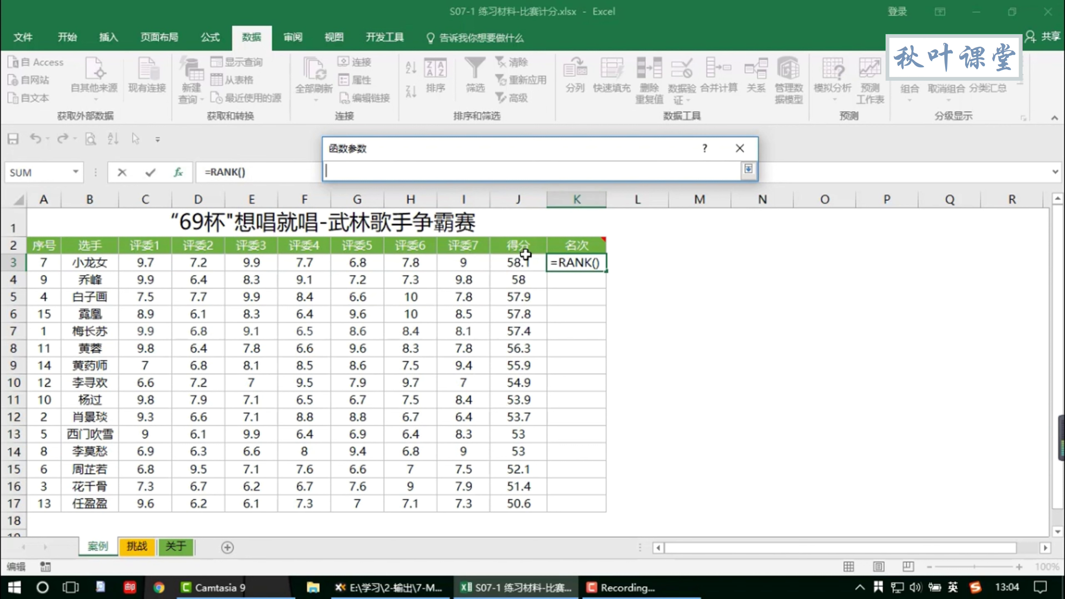
pyautogui.click(525, 263)
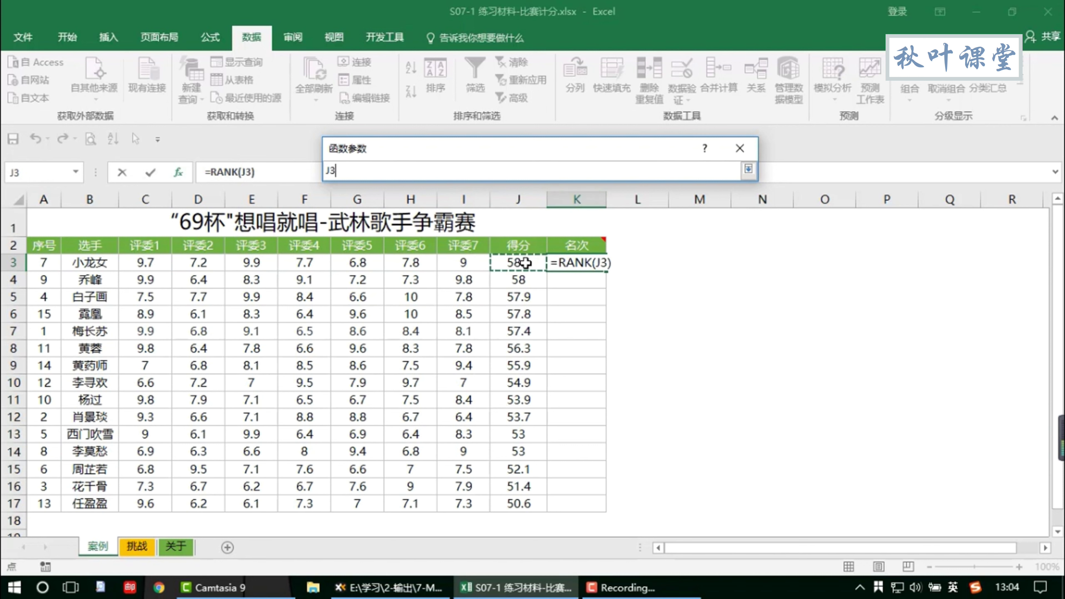
pyautogui.click(748, 170)
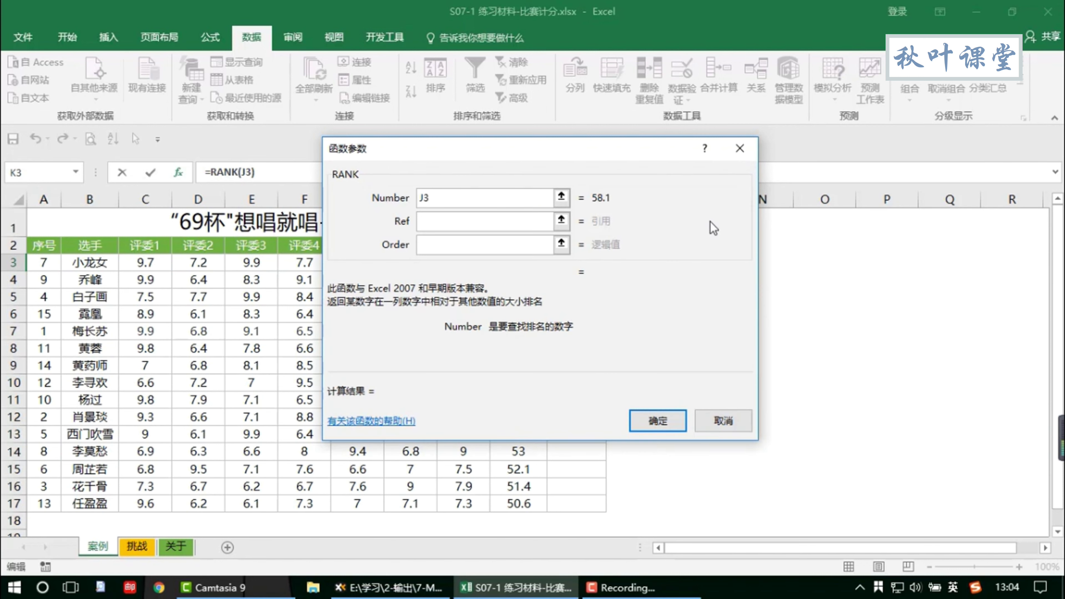
pyautogui.click(497, 217)
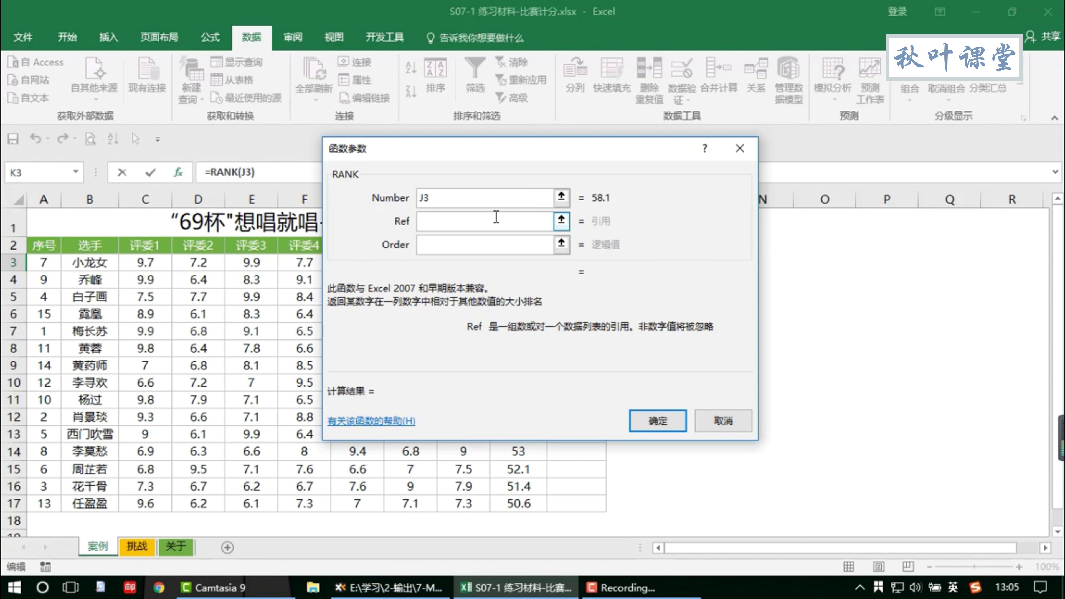
pyautogui.click(561, 221)
pyautogui.moveTo(529, 262); pyautogui.dragTo(524, 504)
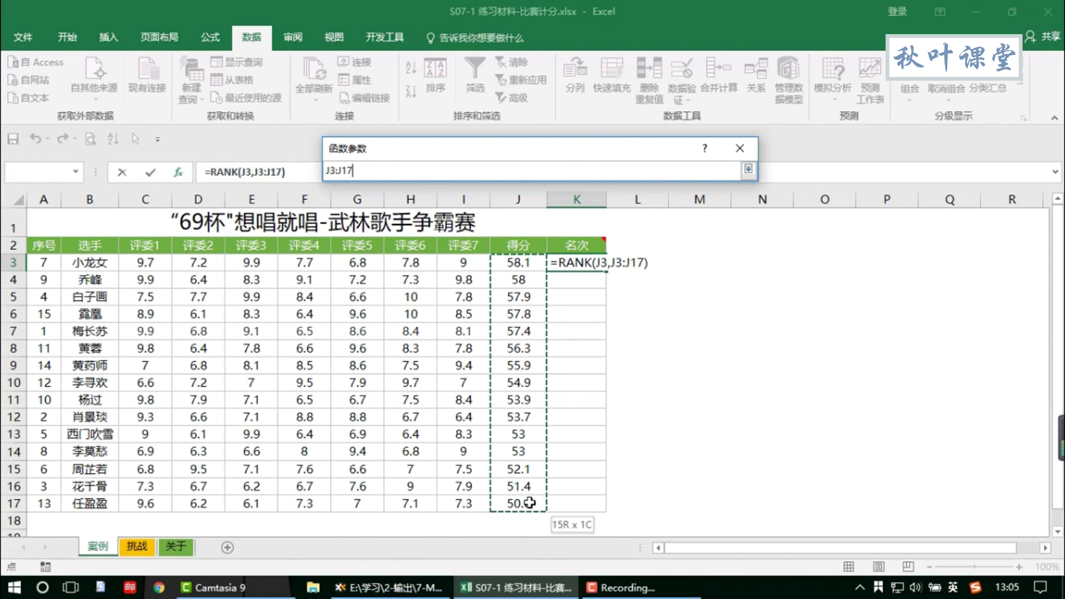
pyautogui.click(749, 169)
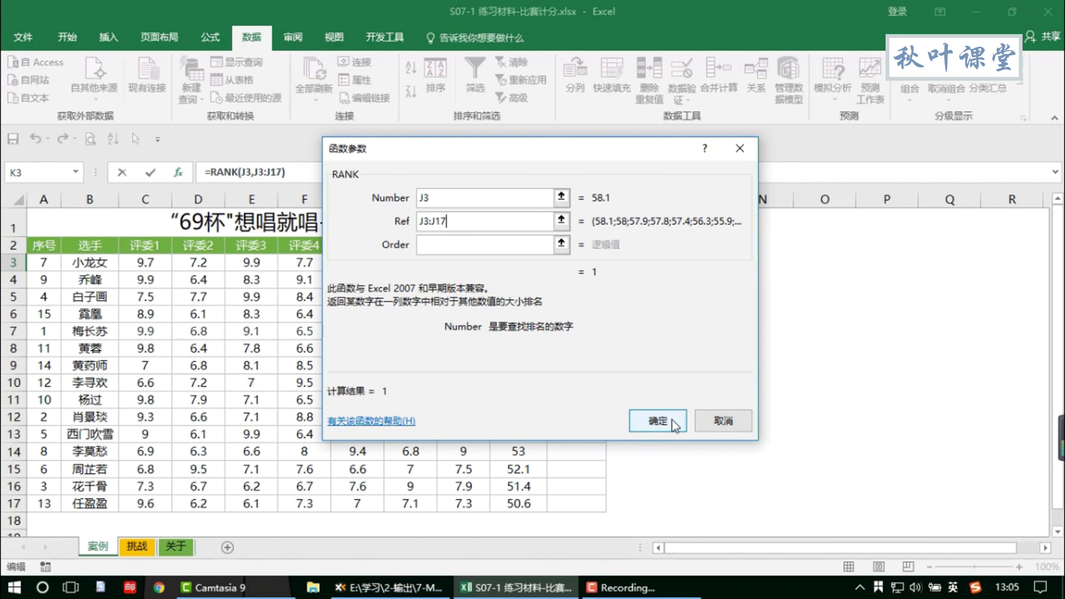
pyautogui.click(657, 420)
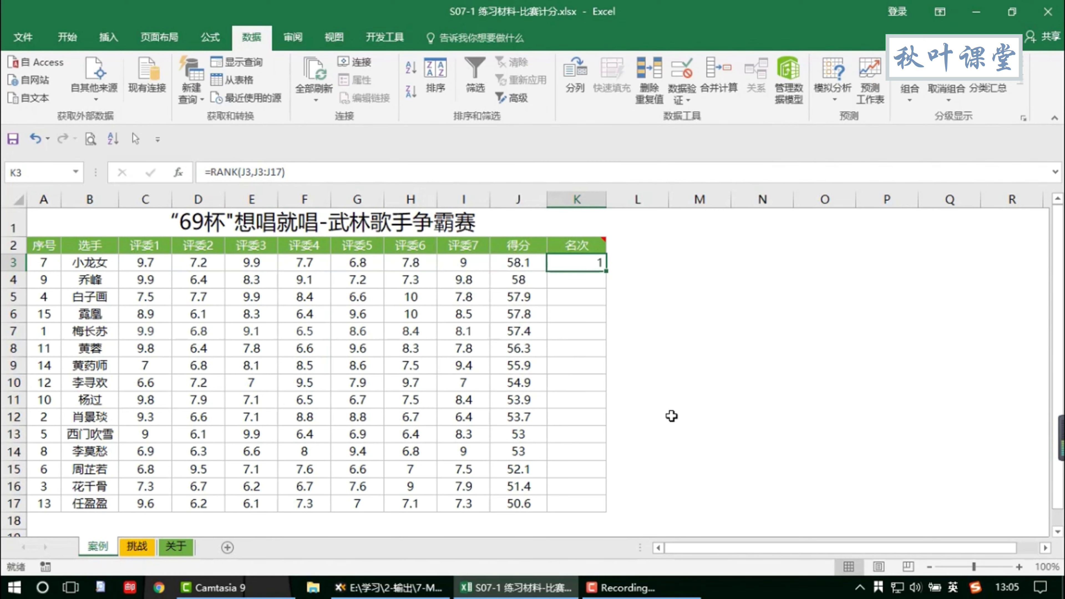
# Fill K3's RANK formula down to K17, where every contestant's rank shows 1.
pyautogui.doubleClick(611, 271)
pyautogui.click(708, 301)
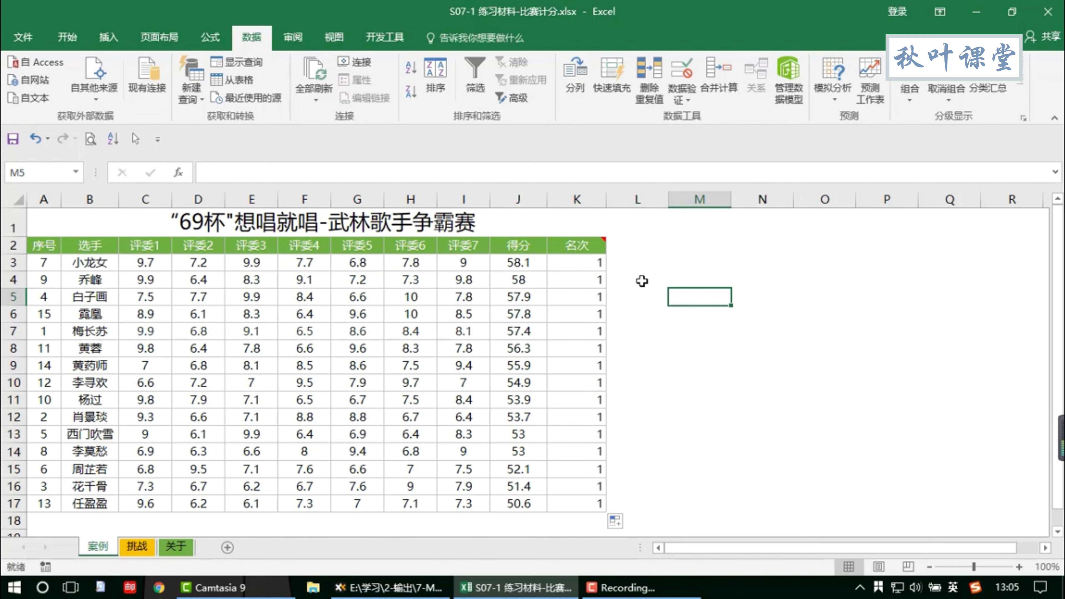
pyautogui.click(591, 265)
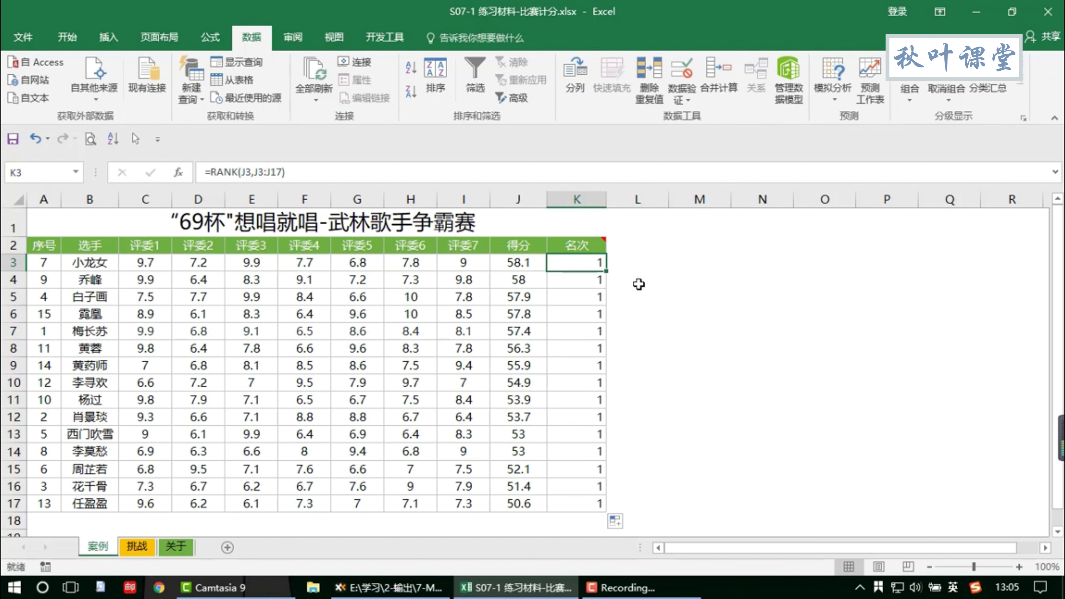
# Reopen K3's formula in edit mode, go to its J3:J17 range argument, and re-confirm it.
pyautogui.doubleClick(592, 264)
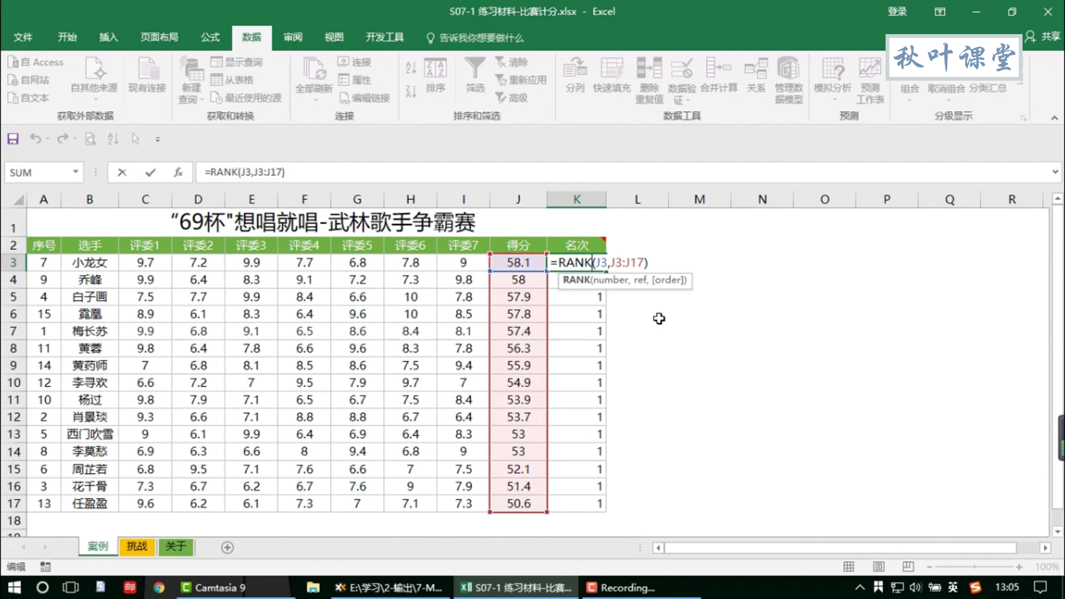
pyautogui.click(600, 280)
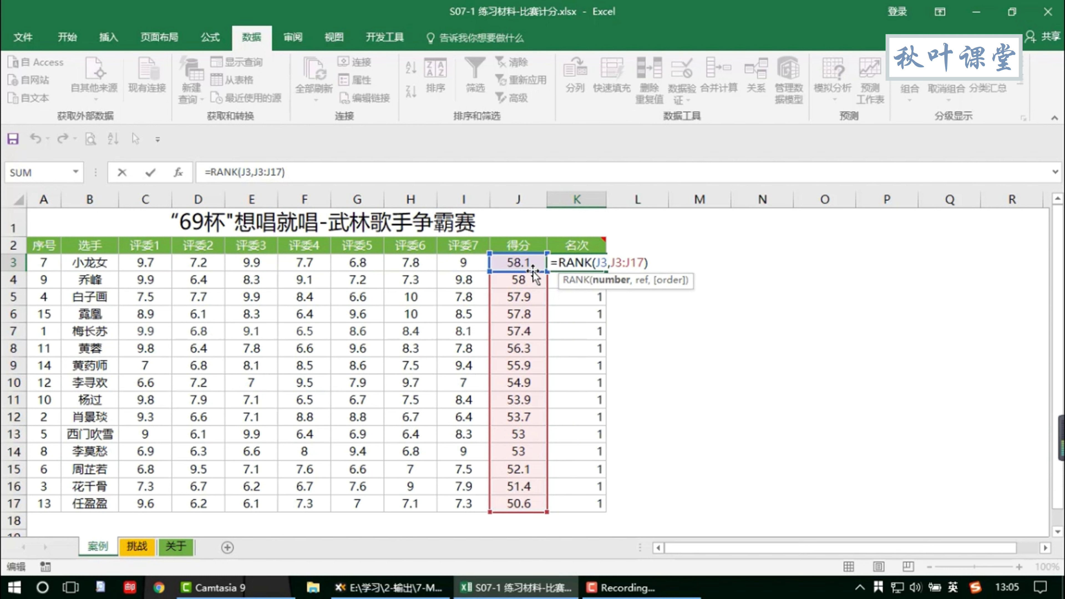
pyautogui.click(627, 263)
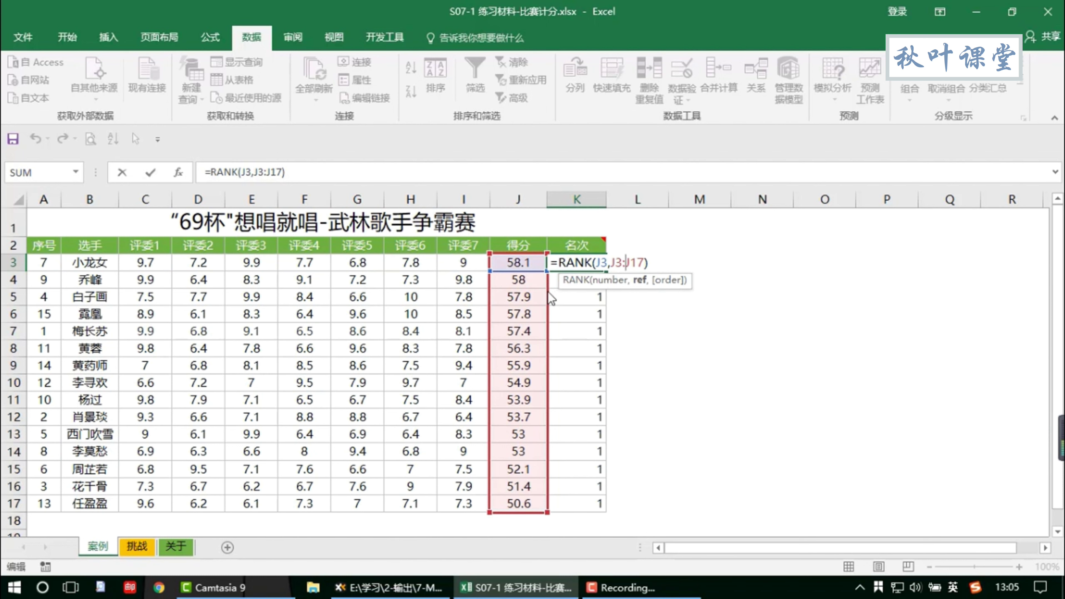
pyautogui.press('Return')
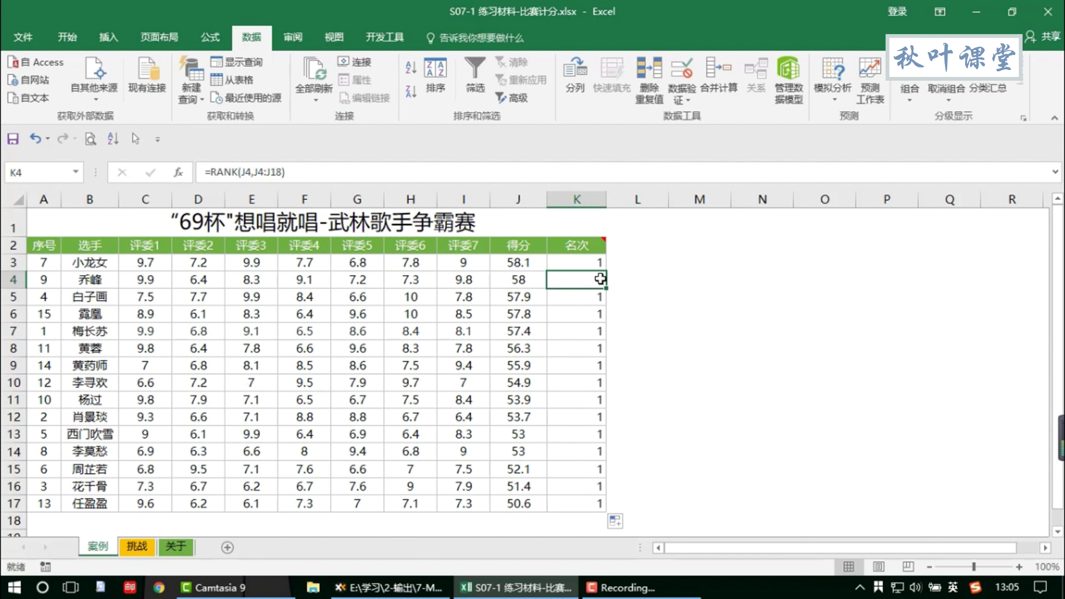
pyautogui.doubleClick(601, 279)
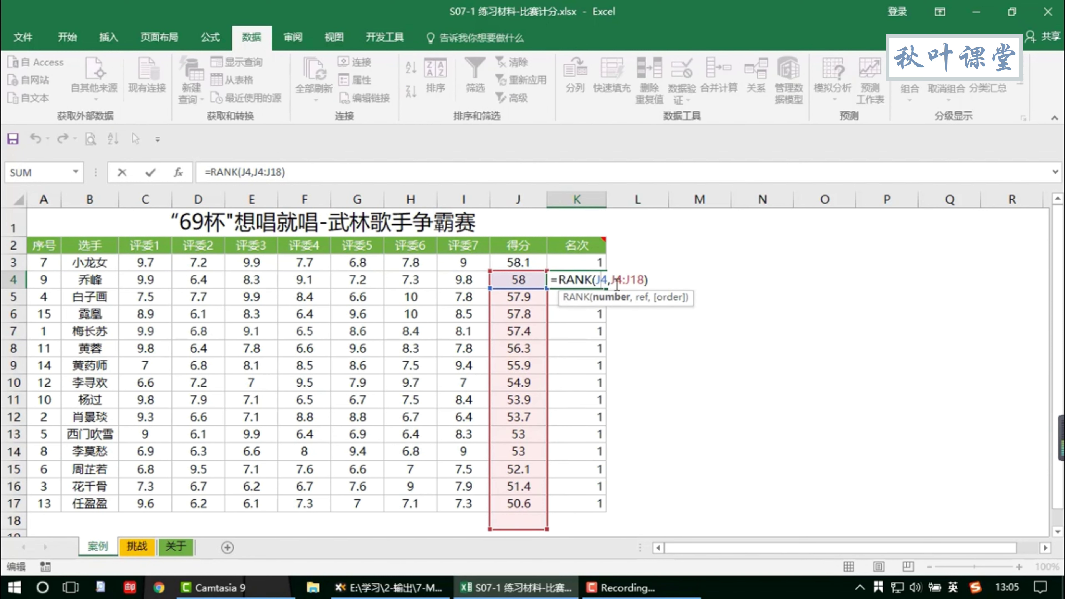
pyautogui.press('Right')
pyautogui.press('Right')
pyautogui.press('Right')
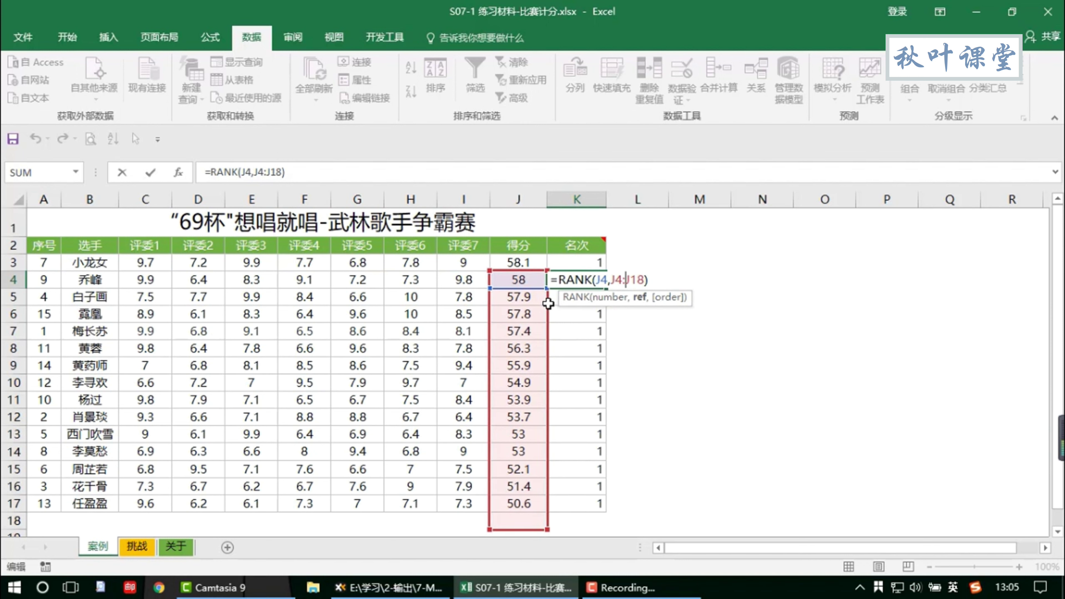
pyautogui.press('Return')
pyautogui.doubleClick(602, 298)
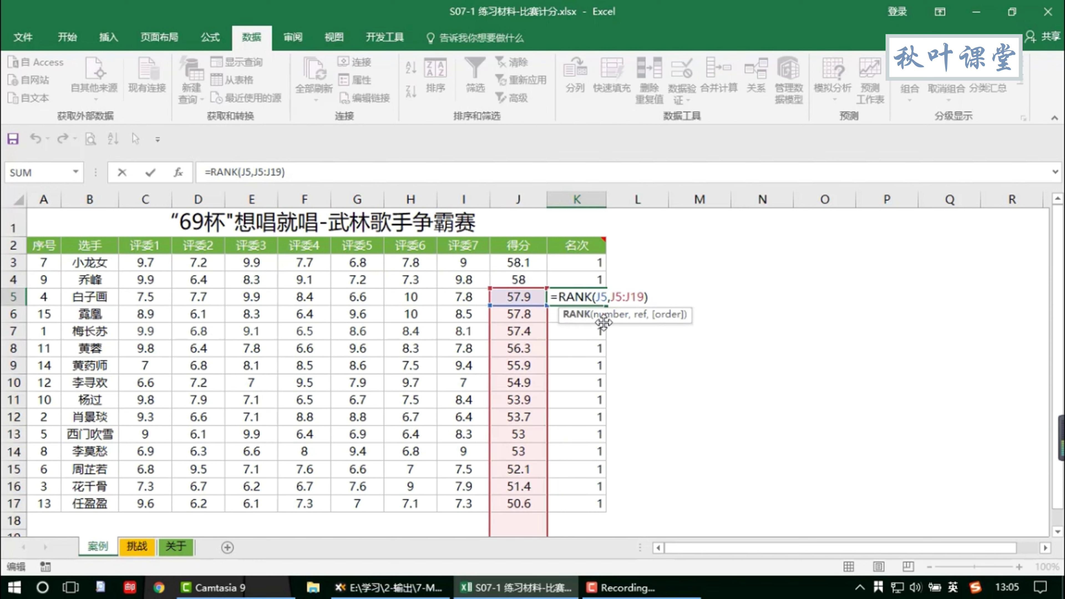
pyautogui.press('Return')
pyautogui.doubleClick(592, 312)
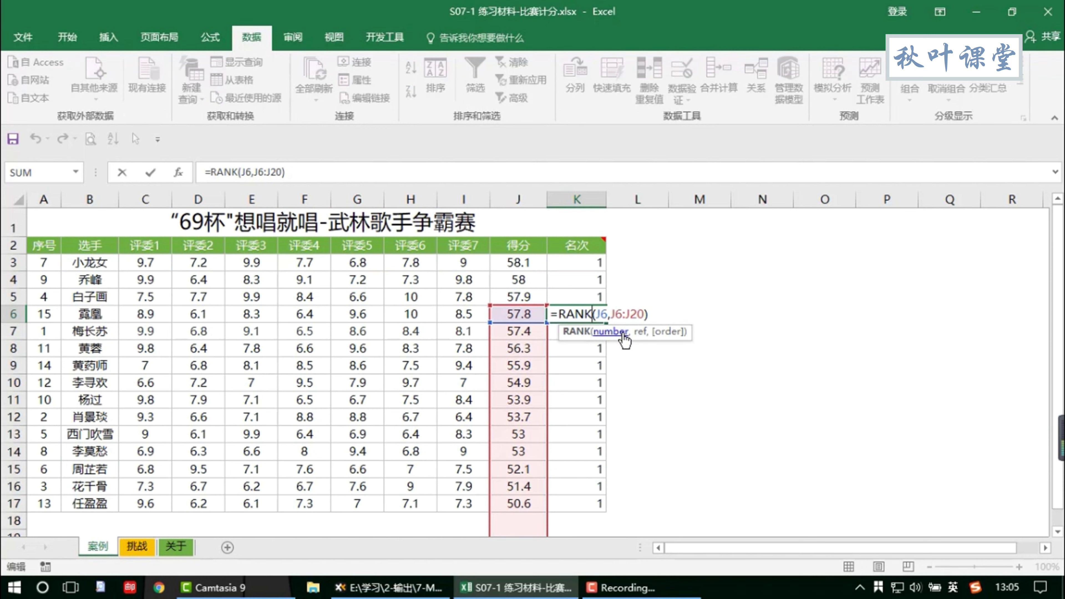
pyautogui.press('Return')
pyautogui.doubleClick(592, 332)
pyautogui.press('Escape')
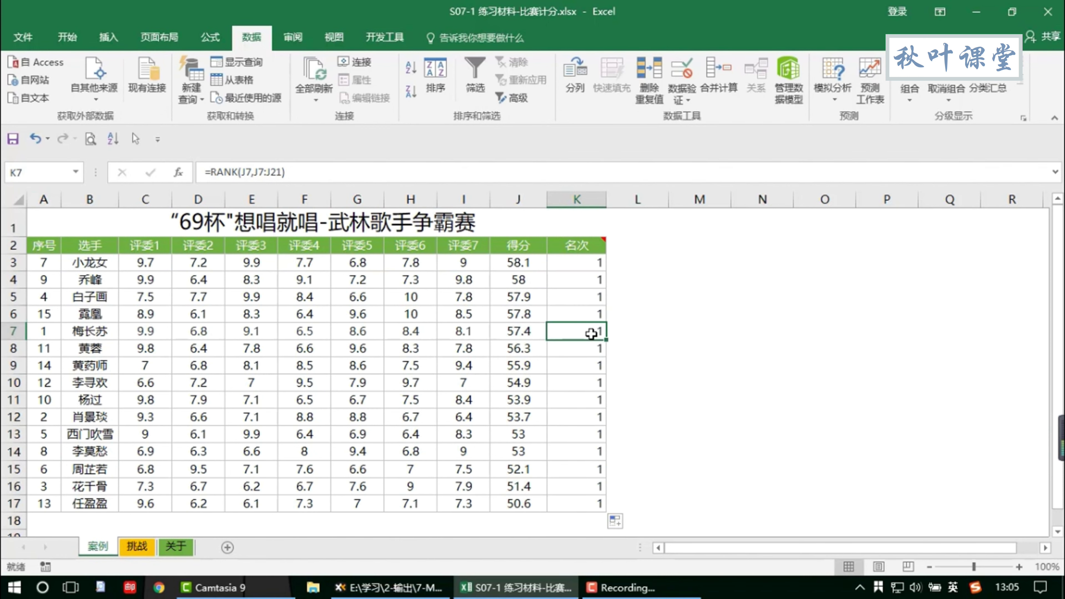
pyautogui.doubleClick(587, 347)
pyautogui.press('Escape')
pyautogui.doubleClick(579, 363)
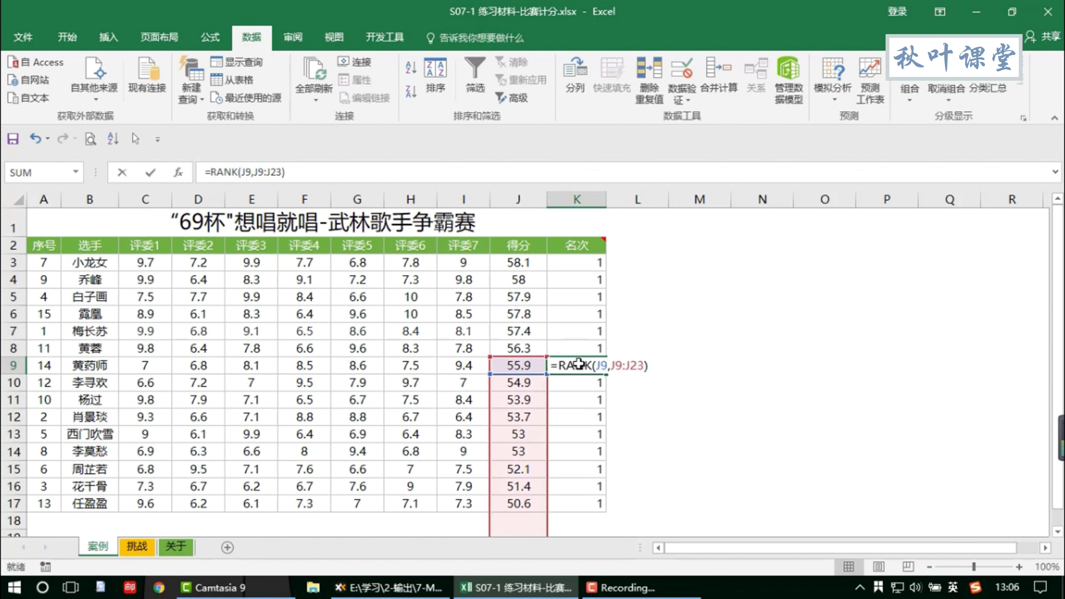
pyautogui.press('Escape')
pyautogui.doubleClick(576, 381)
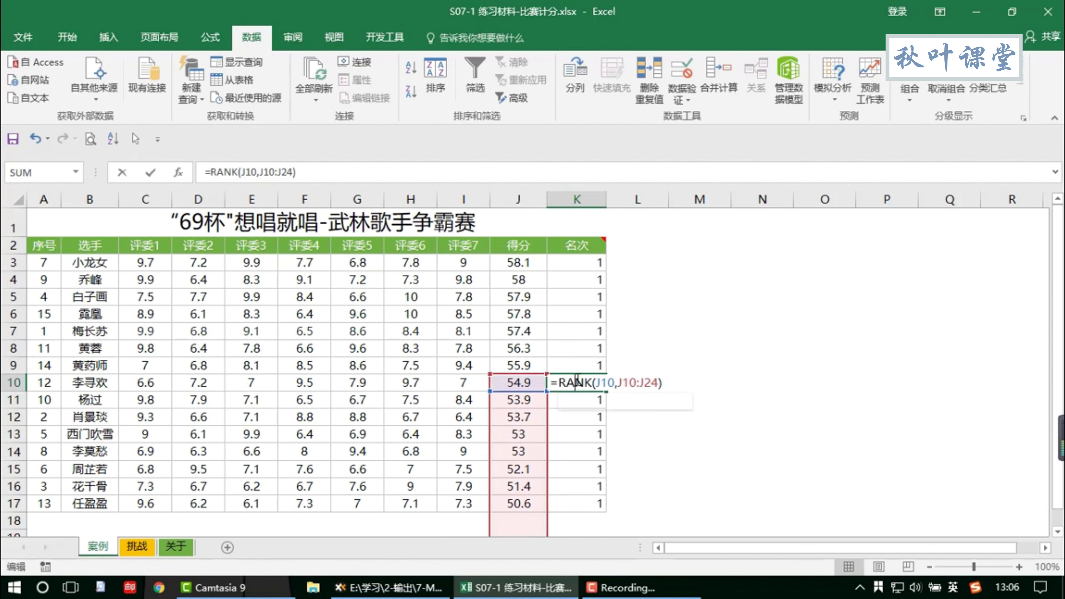
pyautogui.press('Escape')
pyautogui.doubleClick(580, 398)
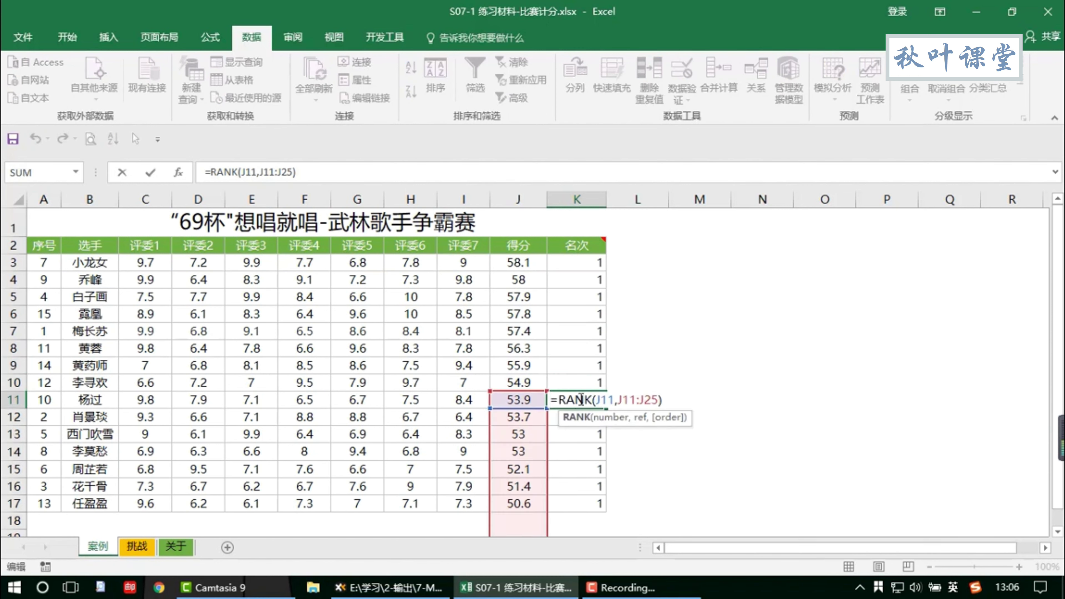
pyautogui.press('Escape')
pyautogui.doubleClick(582, 415)
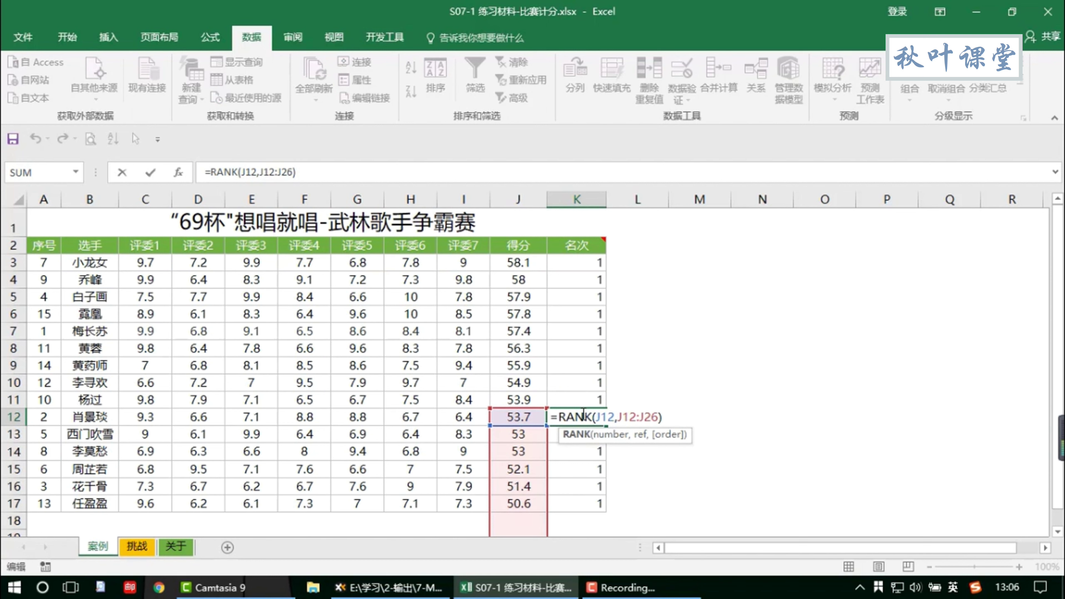
pyautogui.press('Escape')
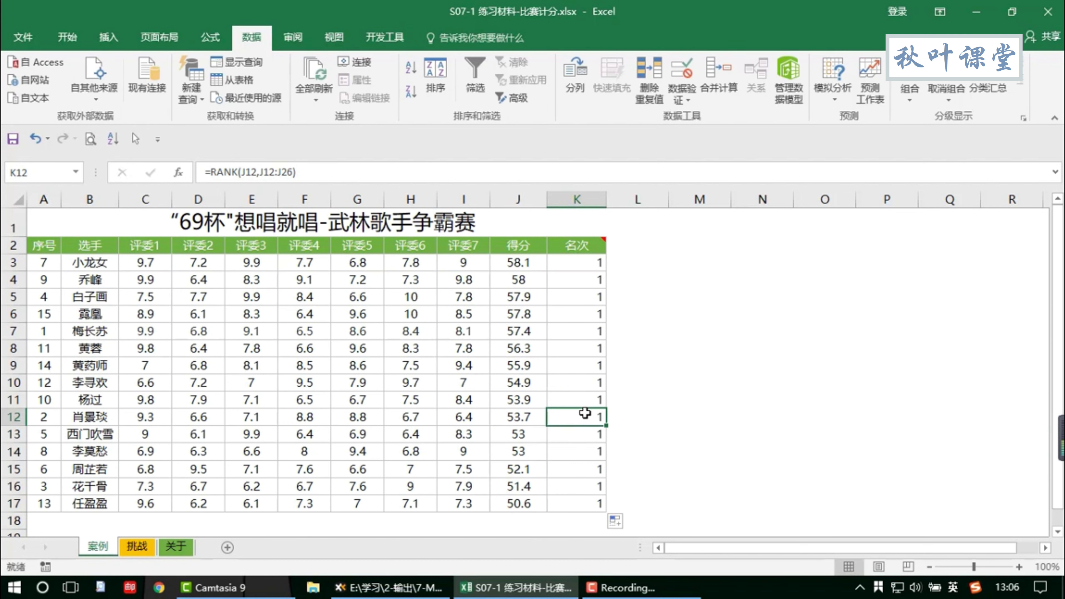
pyautogui.doubleClick(585, 434)
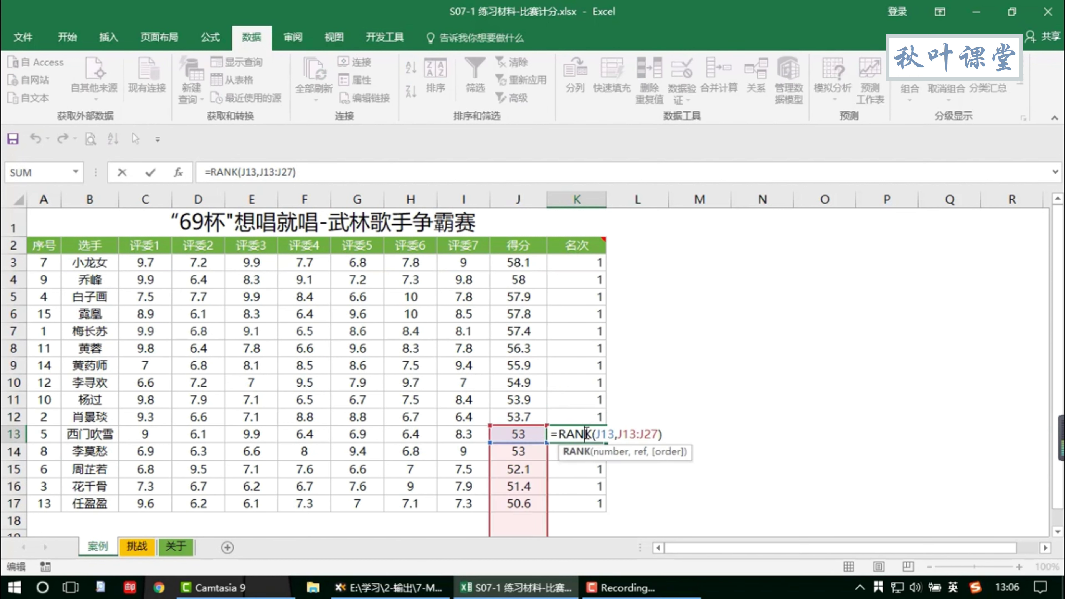
pyautogui.press('Escape')
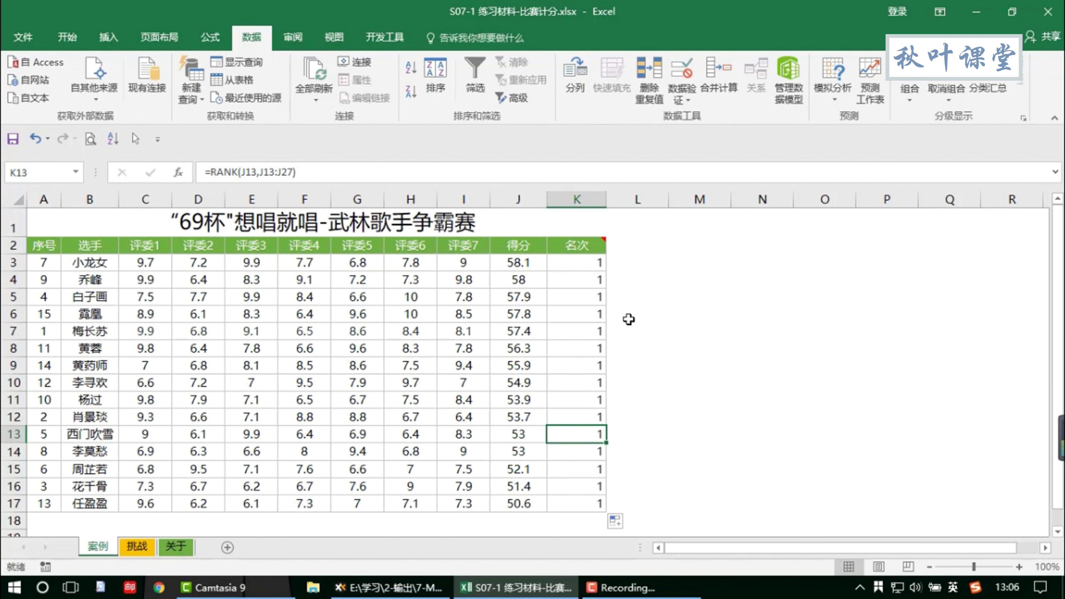
pyautogui.click(580, 263)
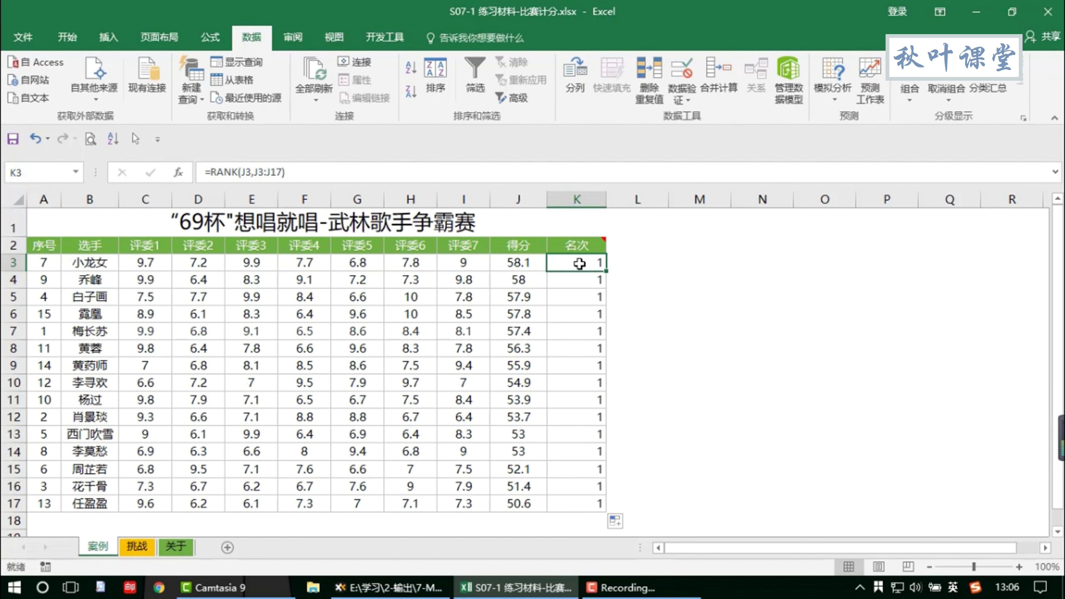
# Lock the J3:J17 range in K3 so it reads =RANK(J3,$J$3:$J$17).
pyautogui.doubleClick(579, 263)
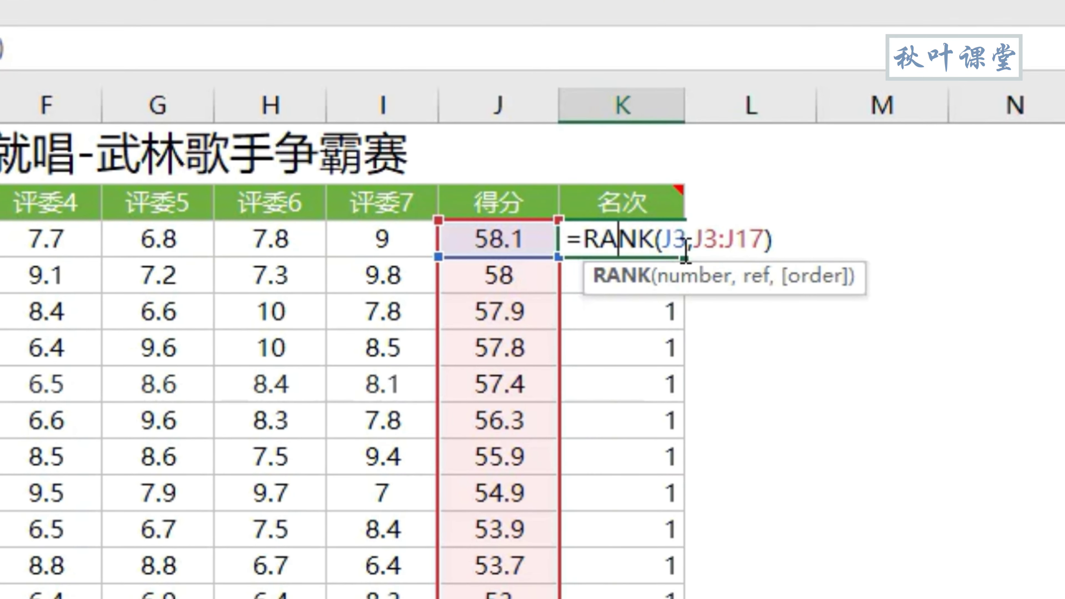
pyautogui.moveTo(693, 240); pyautogui.dragTo(766, 243)
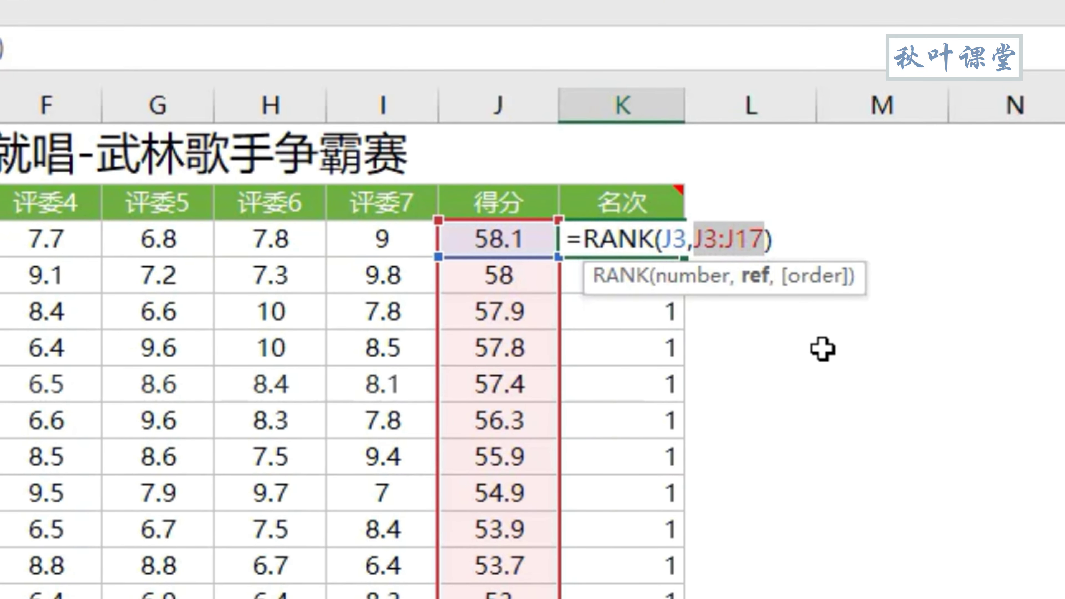
pyautogui.press('F4')
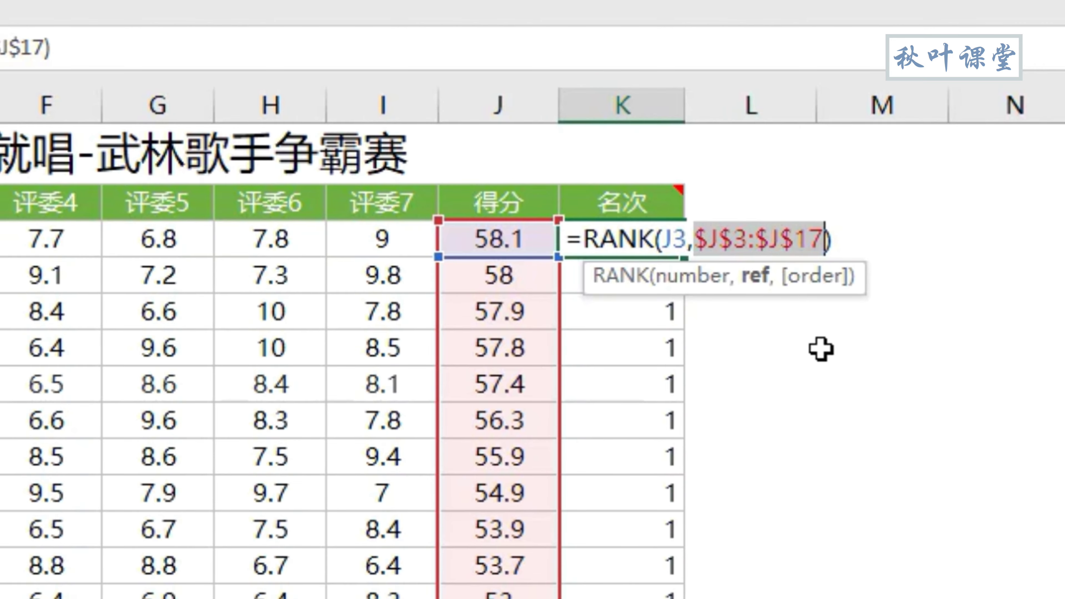
pyautogui.press('Return')
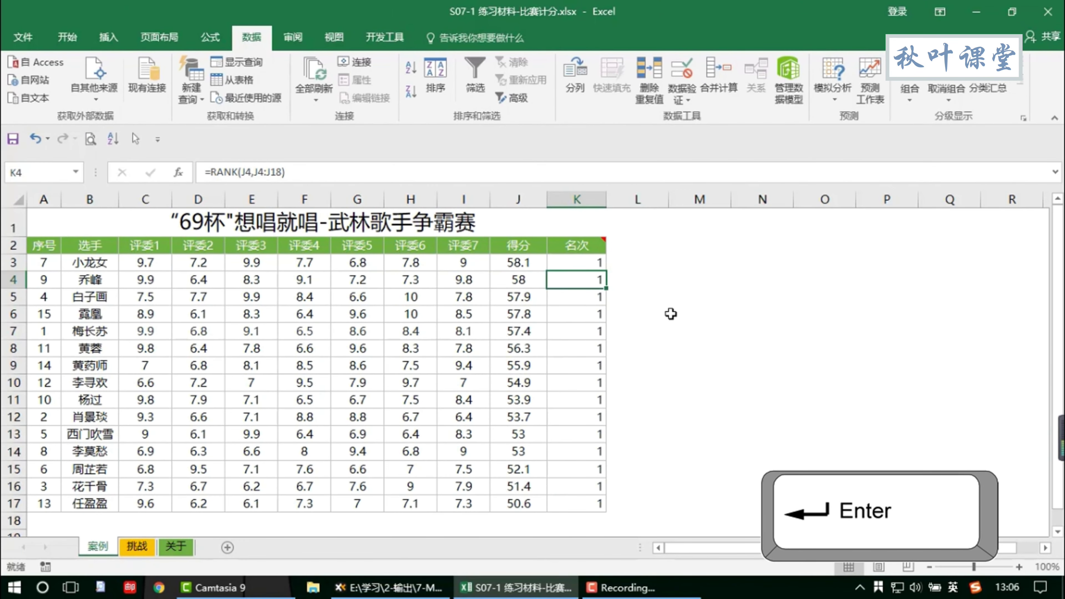
pyautogui.click(587, 263)
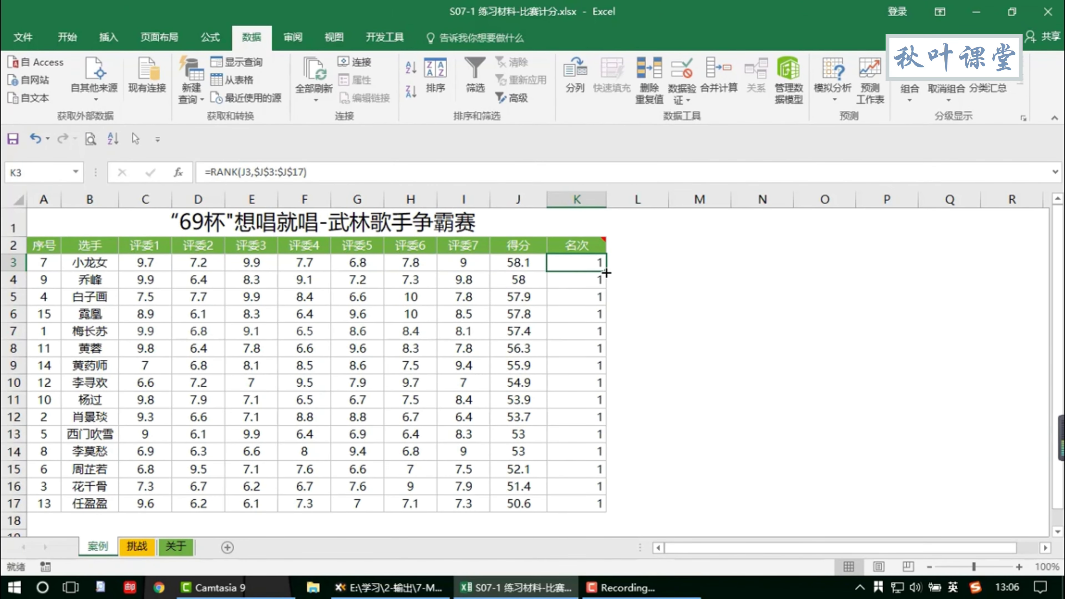
# Fill the fixed formula down to K17 for ranks 1–15, then change I7 from 8.1 to 9.8.
pyautogui.doubleClick(607, 271)
pyautogui.click(672, 340)
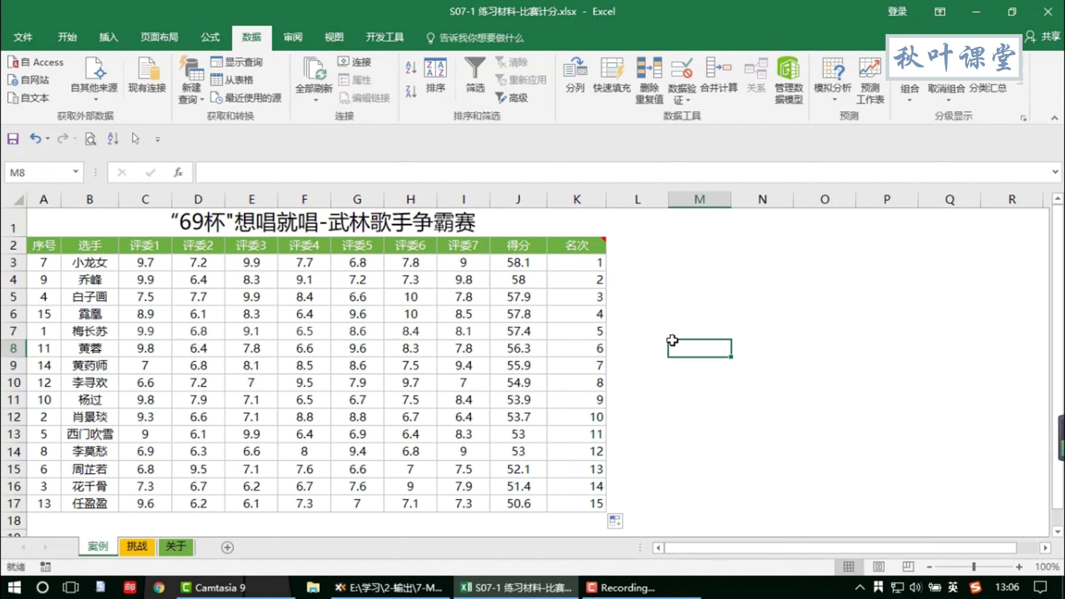
pyautogui.click(474, 333)
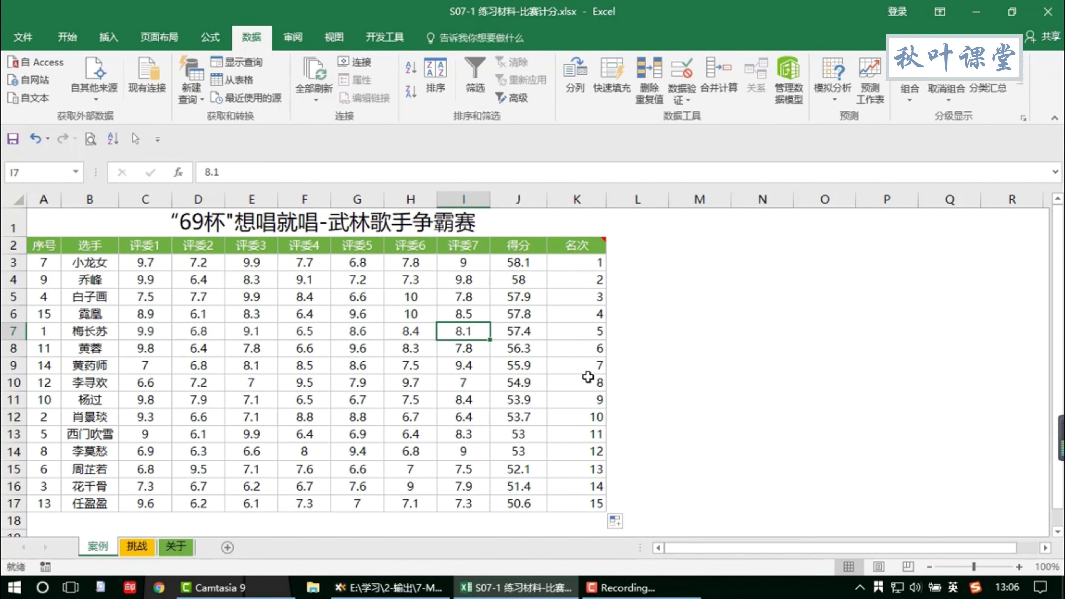
pyautogui.write('9.')
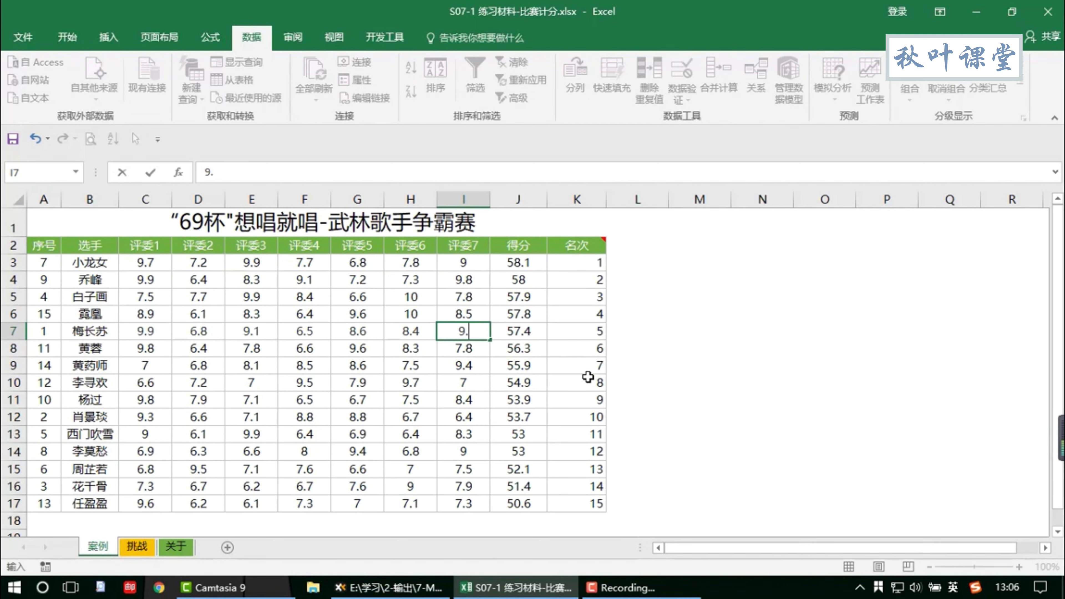
pyautogui.write('8')
pyautogui.press('Return')
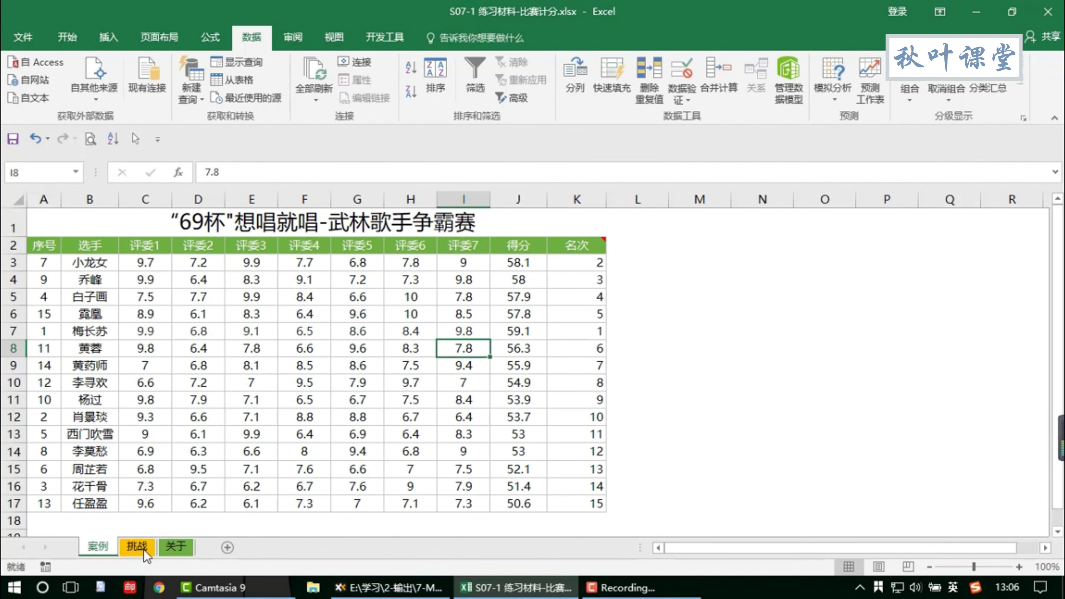
# Switch to the 挑战 sheet with the ten-judge score table.
pyautogui.click(146, 553)
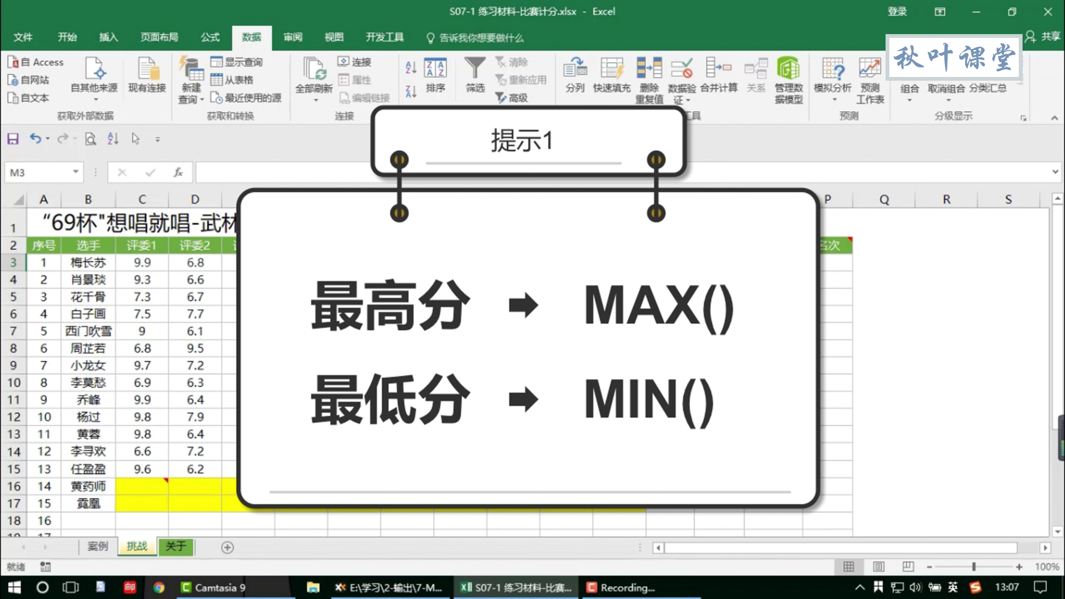
# Build =MAX(C3:L3) in M3 through the MAX Function Arguments form, covering all ten judges.
pyautogui.write('=ma')
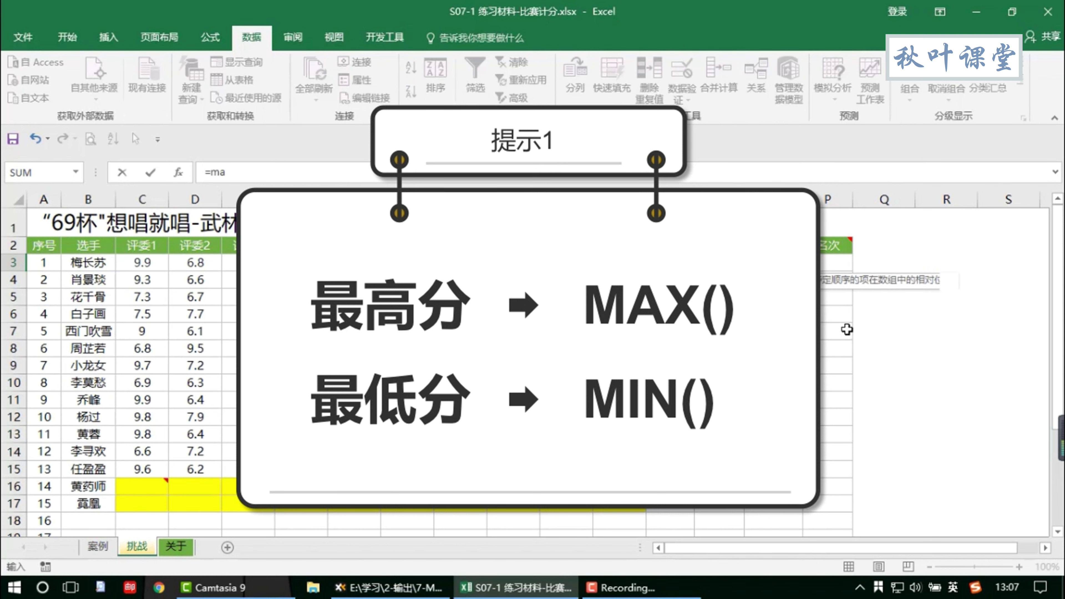
pyautogui.write('x')
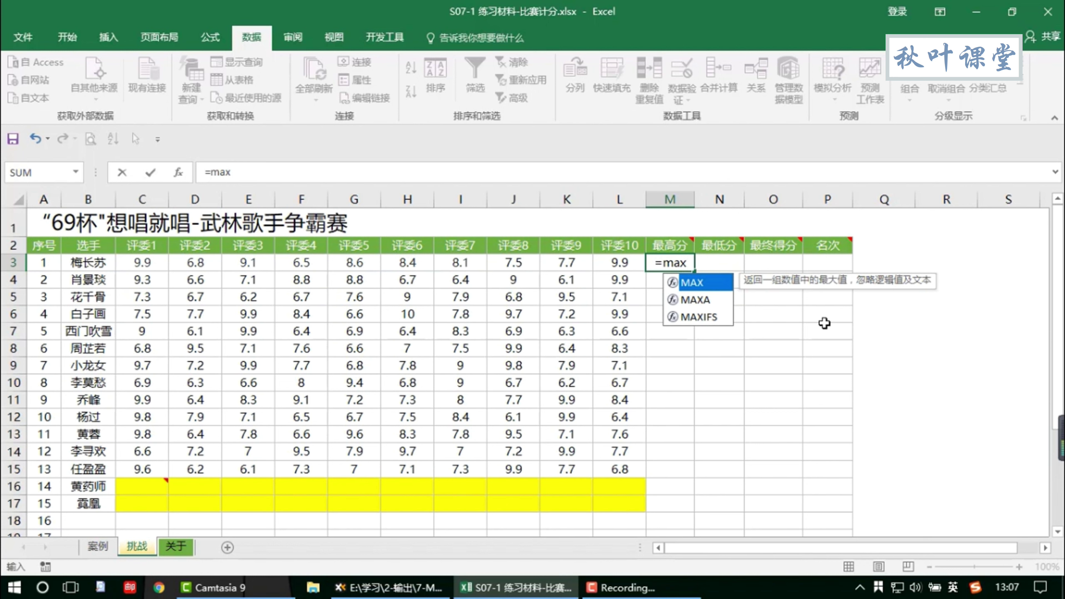
pyautogui.press('Tab')
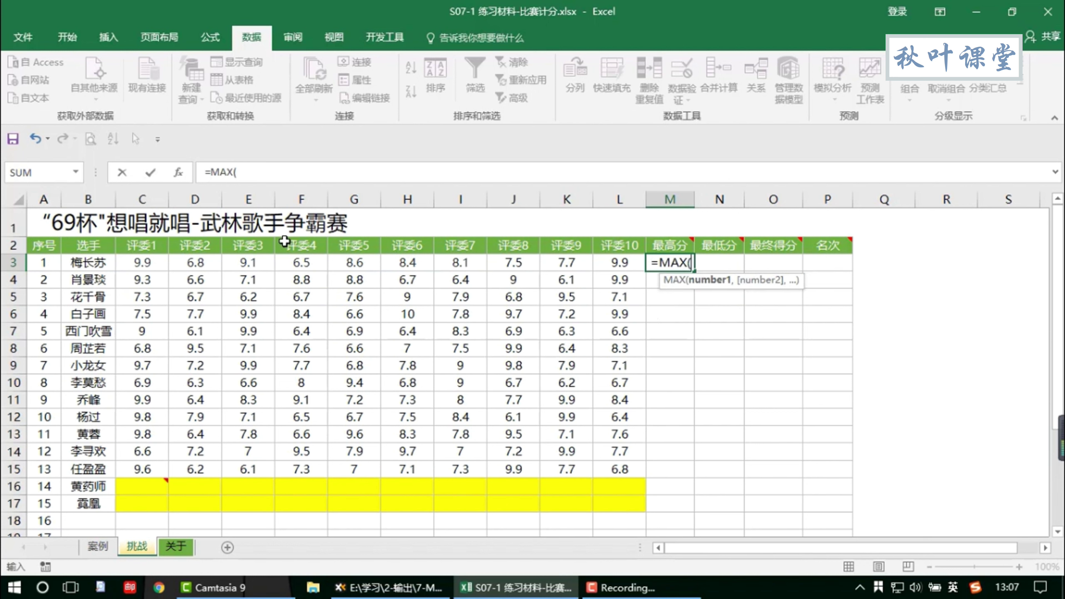
pyautogui.click(179, 173)
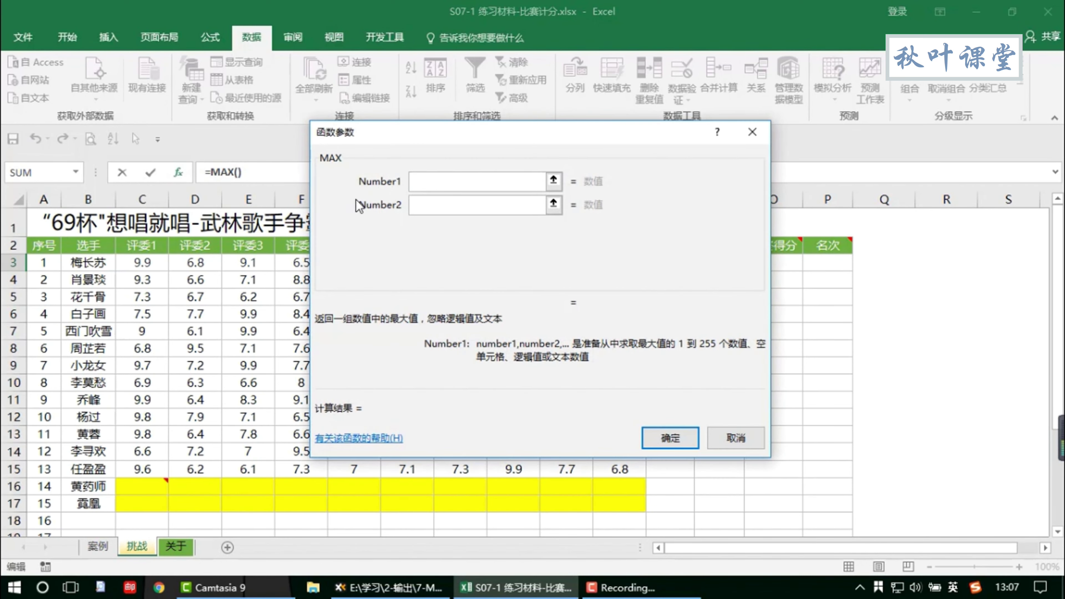
pyautogui.moveTo(567, 151); pyautogui.dragTo(754, 164)
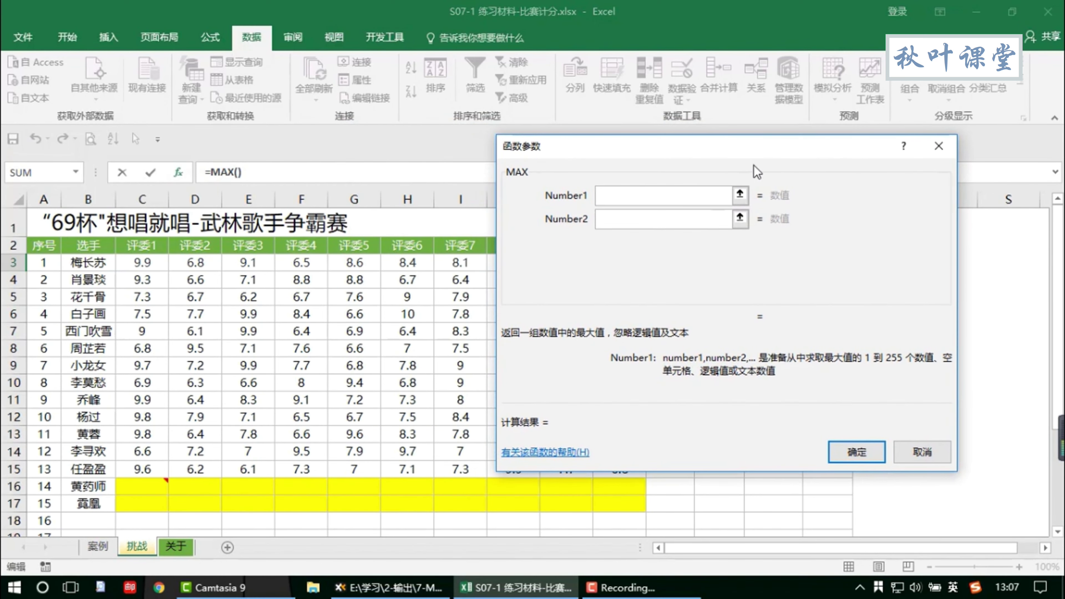
pyautogui.click(741, 195)
pyautogui.moveTo(143, 263)
pyautogui.mouseDown()
pyautogui.moveTo(378, 279)
pyautogui.moveTo(619, 263)
pyautogui.mouseUp()
pyautogui.click(948, 167)
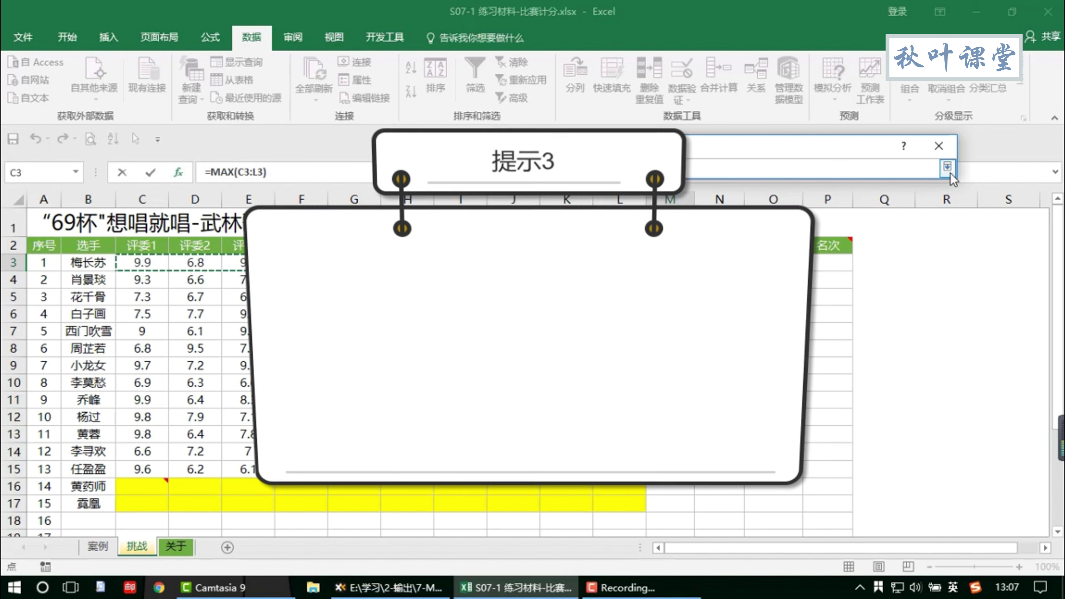
pyautogui.click(854, 455)
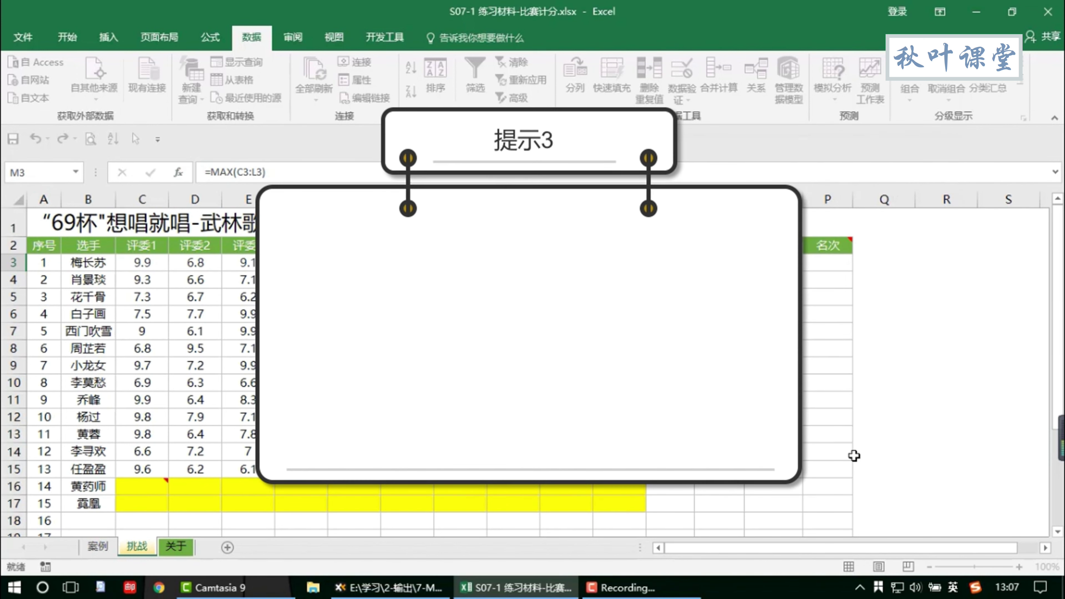